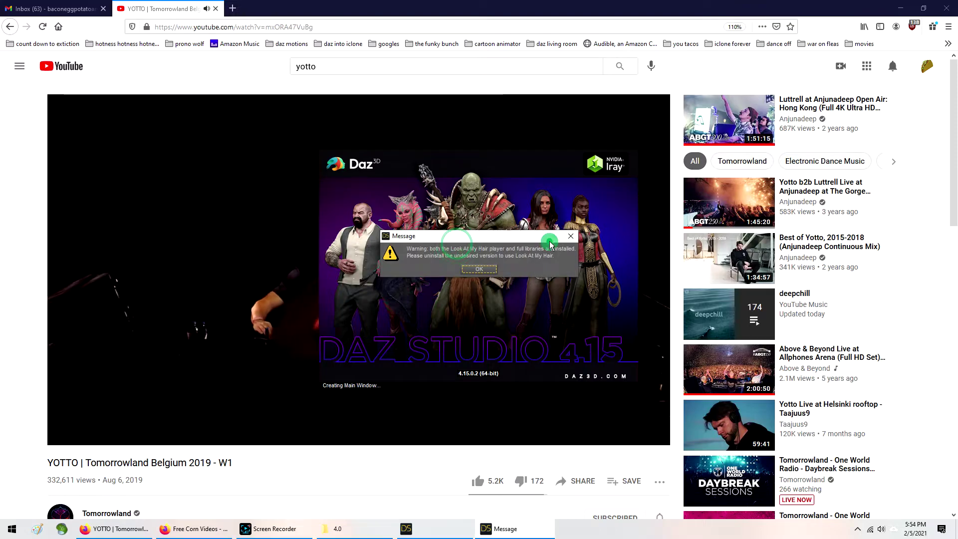
Step: Dismiss the Look At My Hair warning and search all products for "beth"
left_click(570, 236)
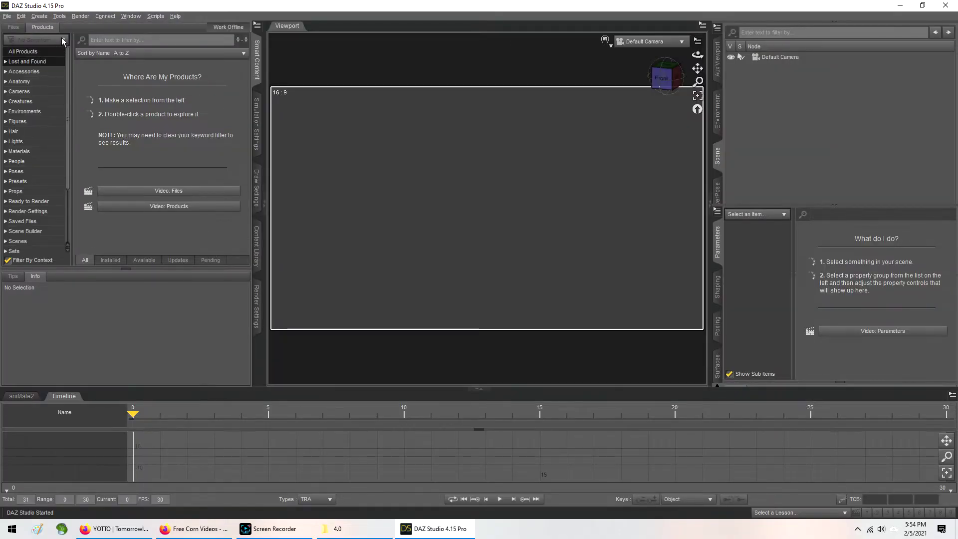
left_click(30, 51)
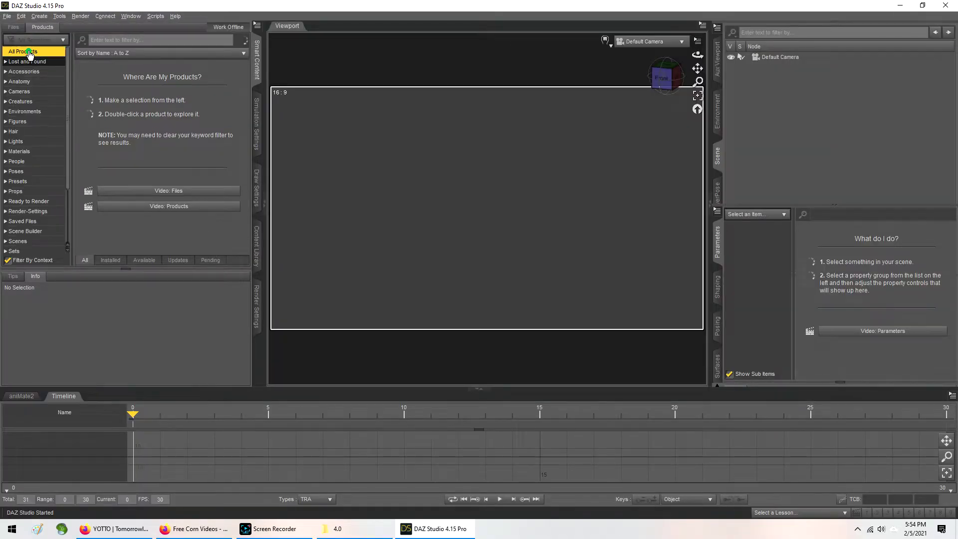
type("b")
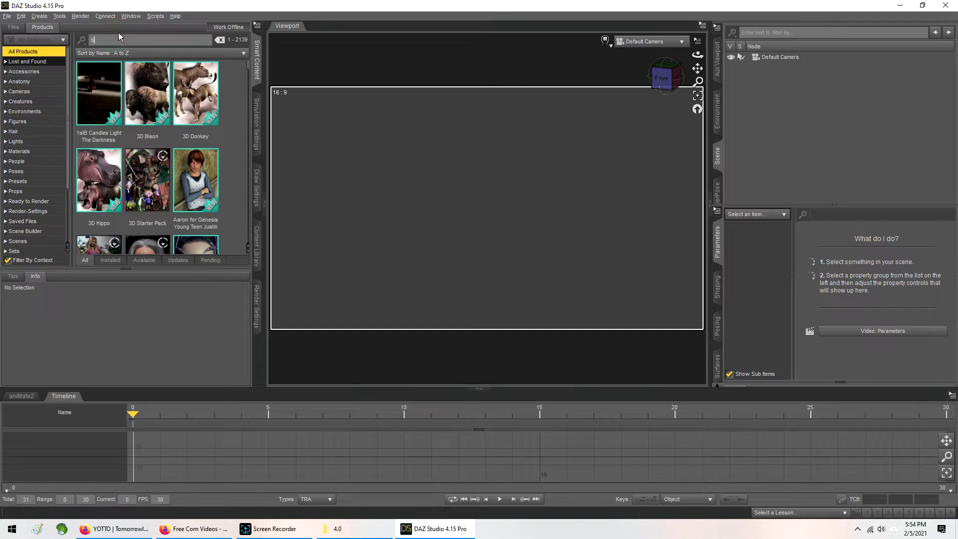
type("eth")
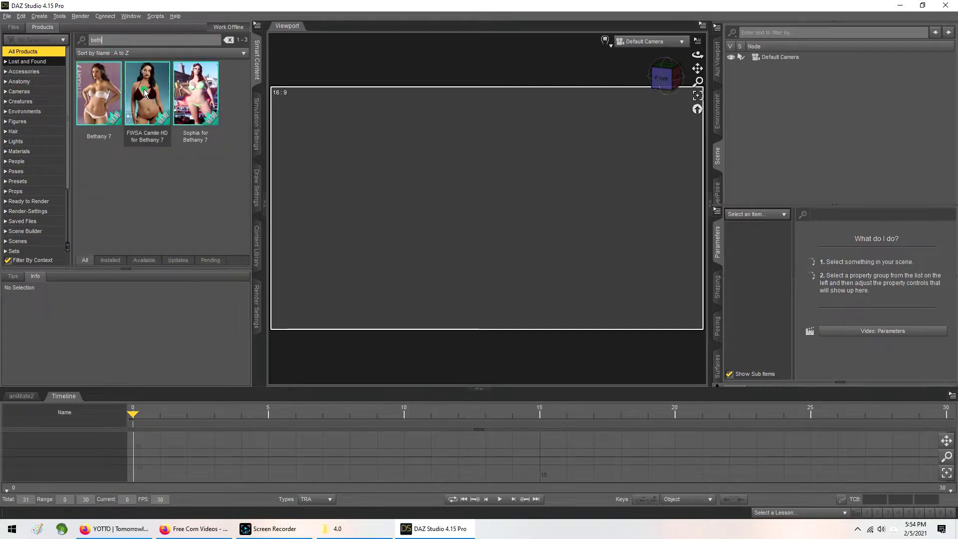
Step: Load the Camile actor from the Figures of the FWSA Camile HD for Bethany 7 product into the scene
left_click(144, 89)
left_click(43, 119)
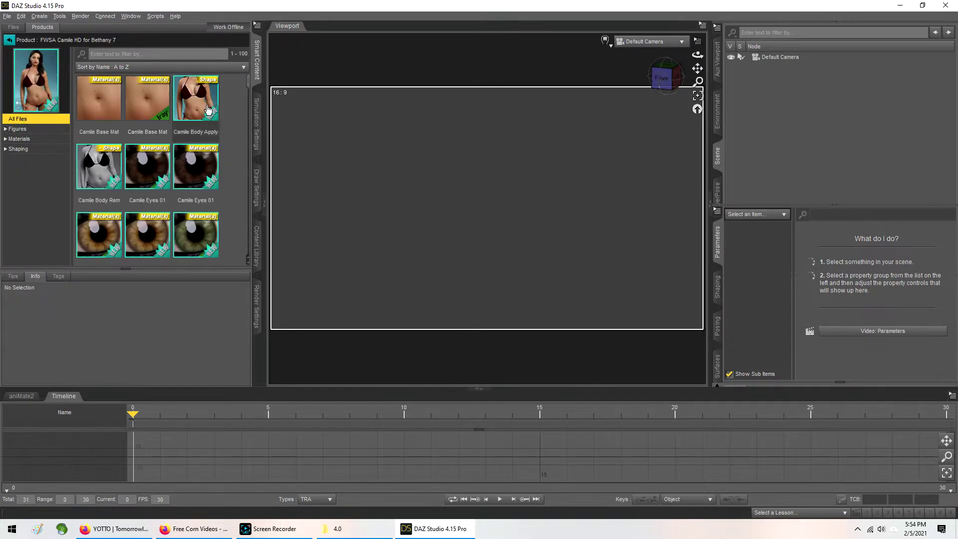
left_click(19, 129)
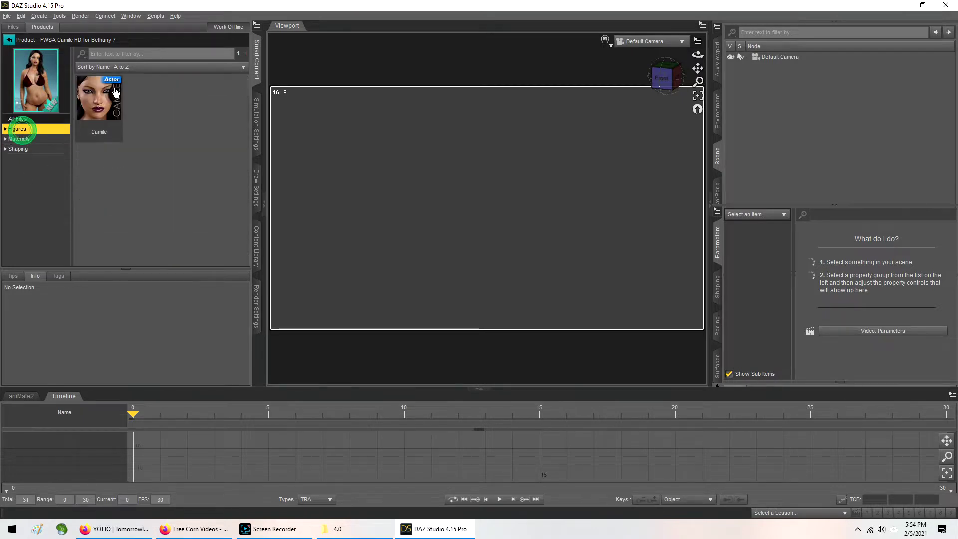
double_click(99, 99)
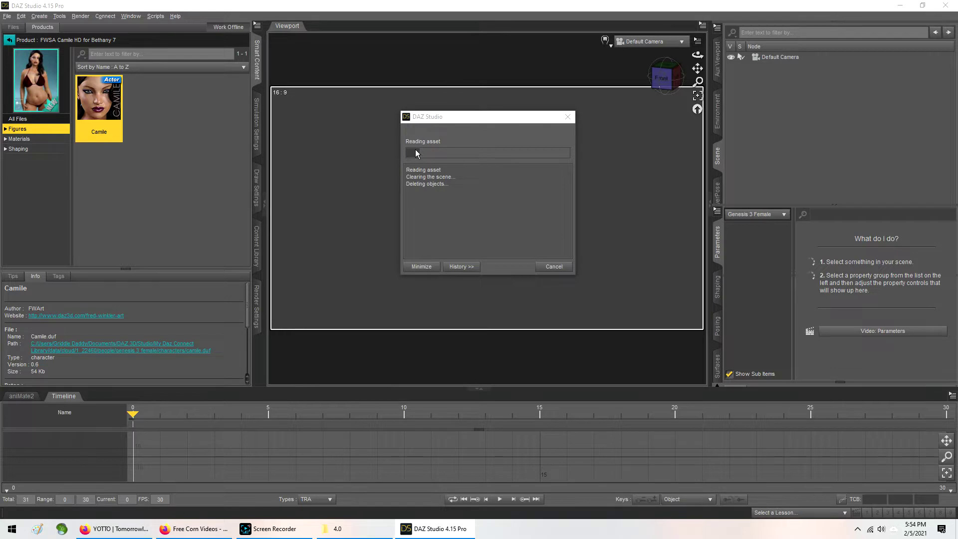
Step: Try bending and twisting the figure's head, and undo the rotation
left_click(456, 118)
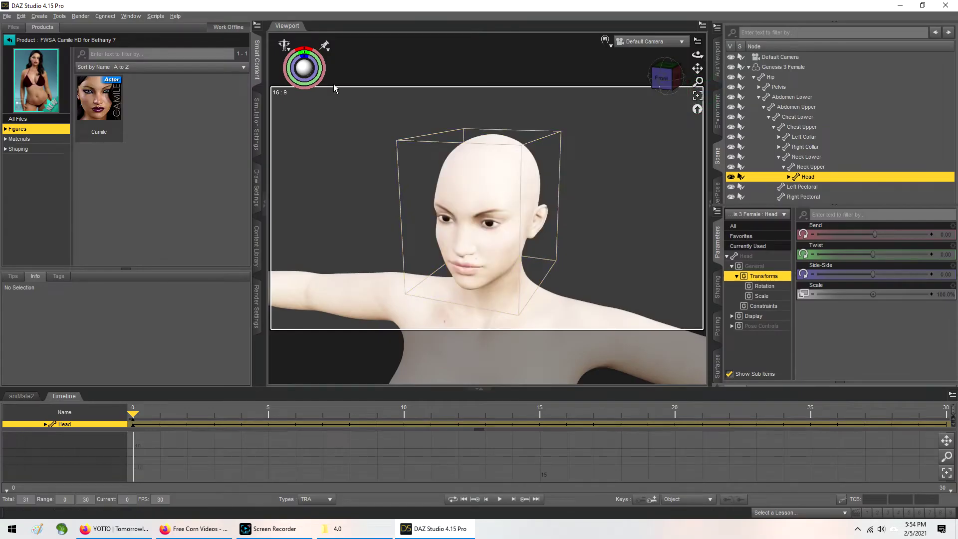
mouse_move(304, 68)
left_mouse_down()
mouse_move(319, 64)
mouse_move(315, 80)
mouse_move(302, 74)
left_mouse_up()
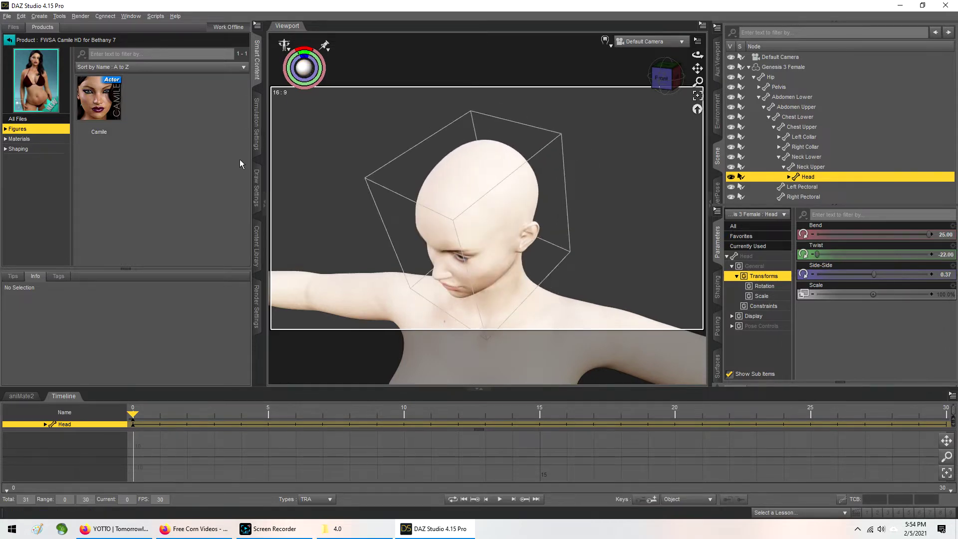
key("ctrl+z")
Step: Return to the product list and show the whole Wardrobe category without the "beth" filter
left_click(9, 40)
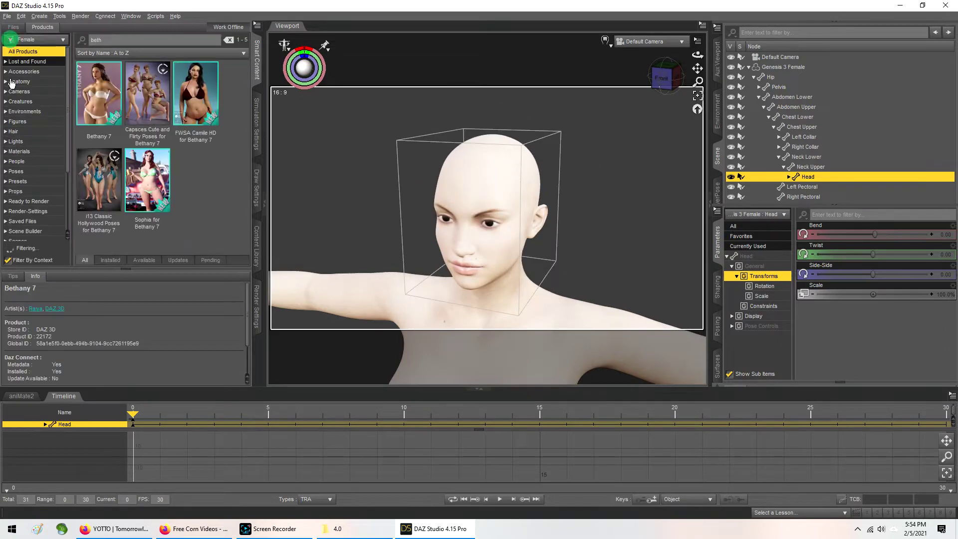
scroll(27, 205, "down", 1)
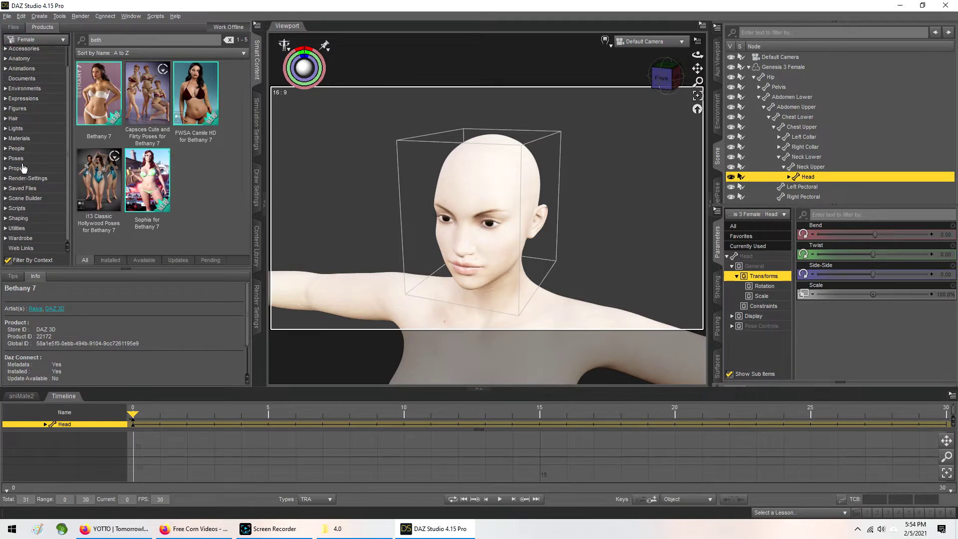
left_click(21, 238)
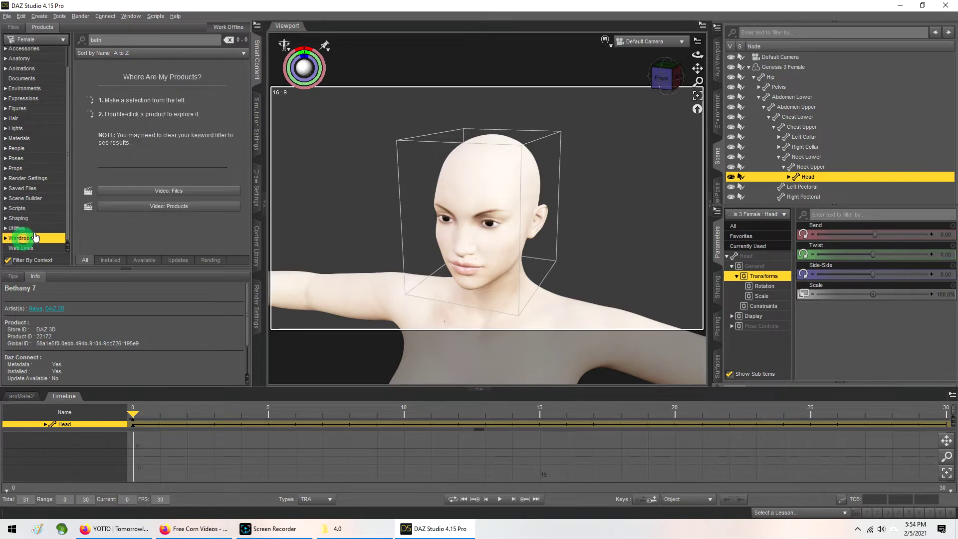
left_click(228, 40)
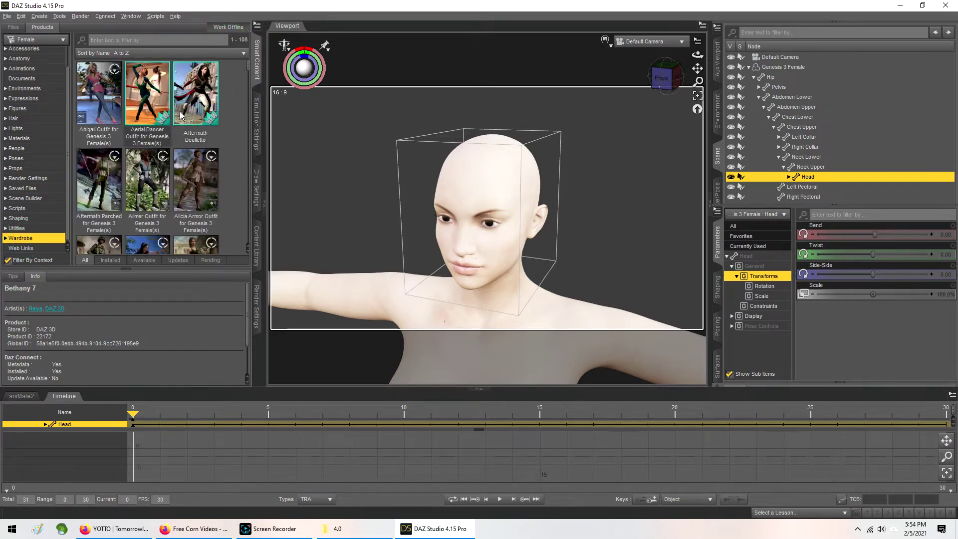
Step: Apply the complete Wall Ranger !Outfit from the Wall Ranger Outfit for Genesis 3 Female(s) product to the figure
mouse_move(105, 91)
scroll(116, 200, "down", 8)
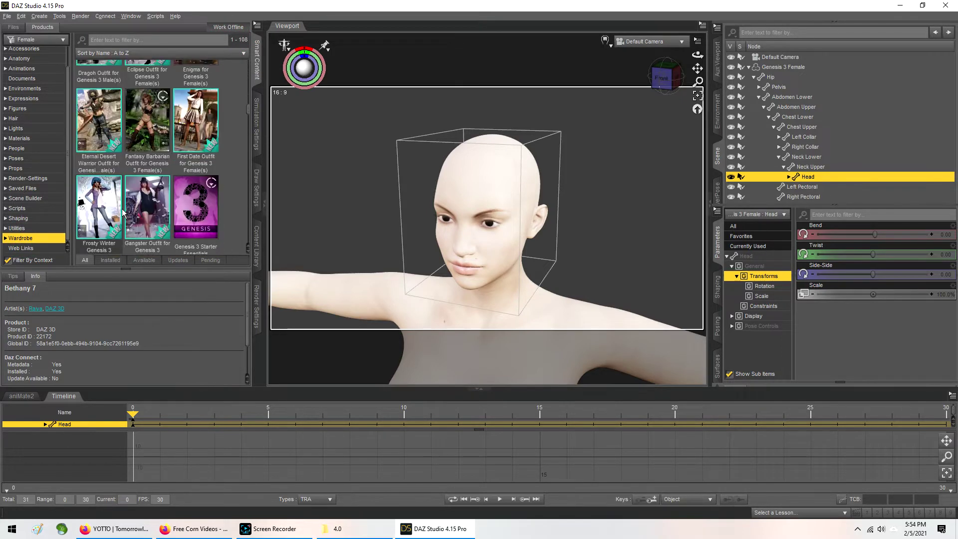
scroll(115, 213, "down", 3)
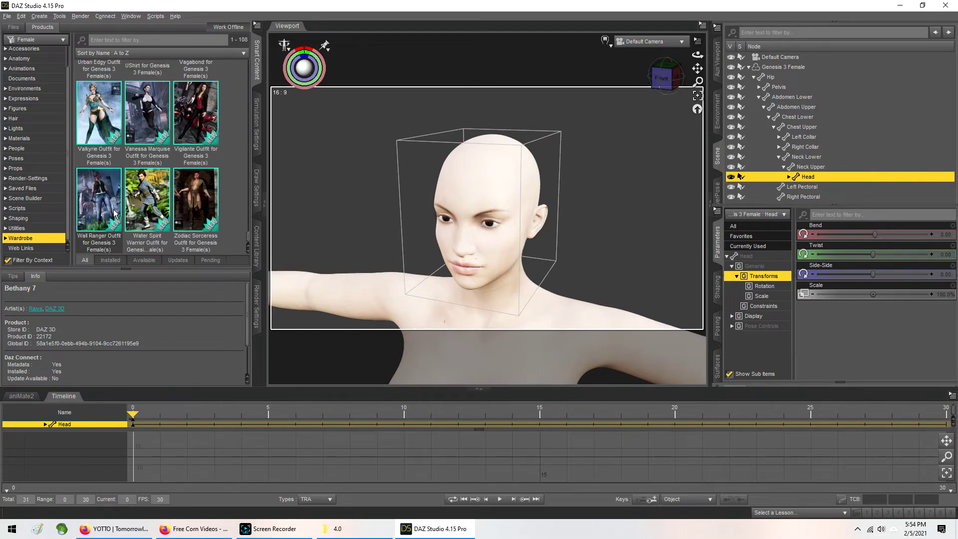
double_click(103, 207)
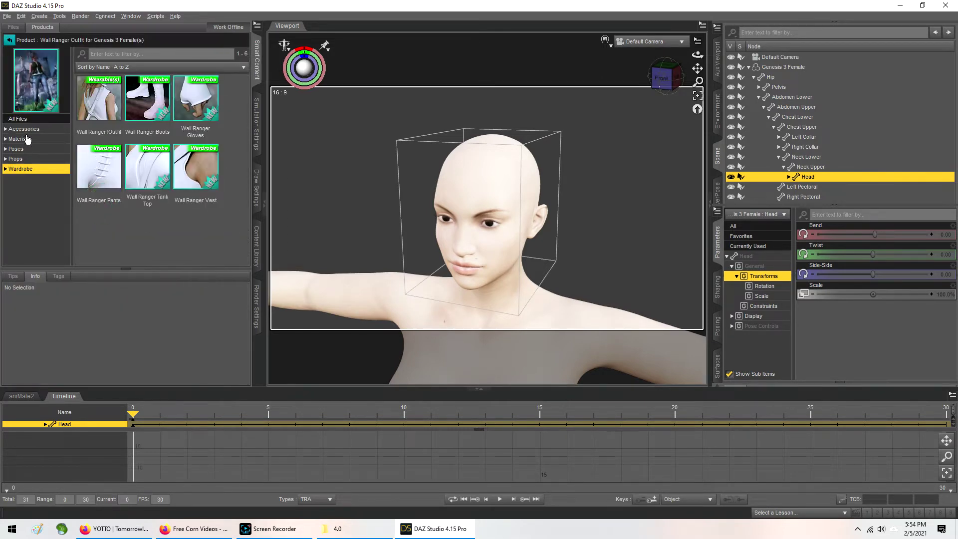
double_click(99, 99)
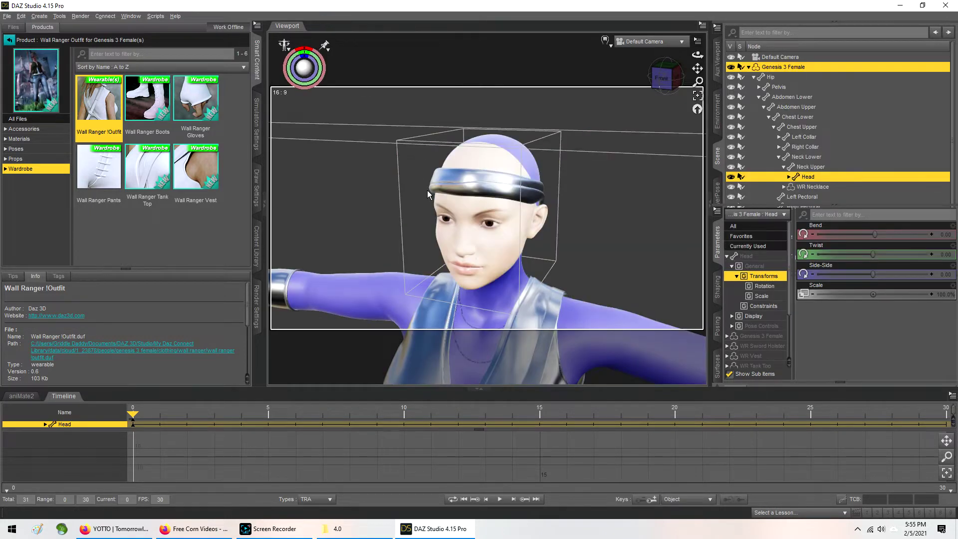
Step: Delete the WR Head Wrap from the figure's head
right_click(433, 185)
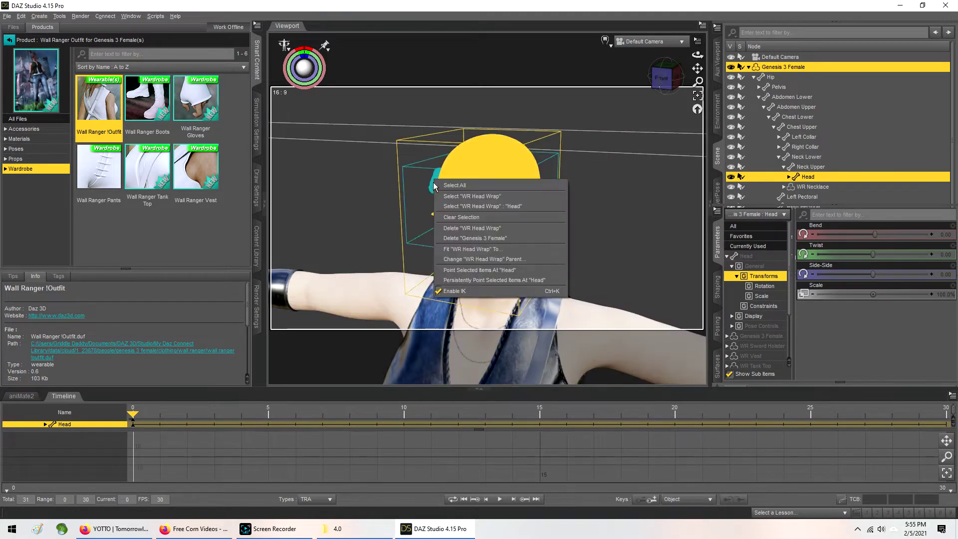
right_click(432, 188)
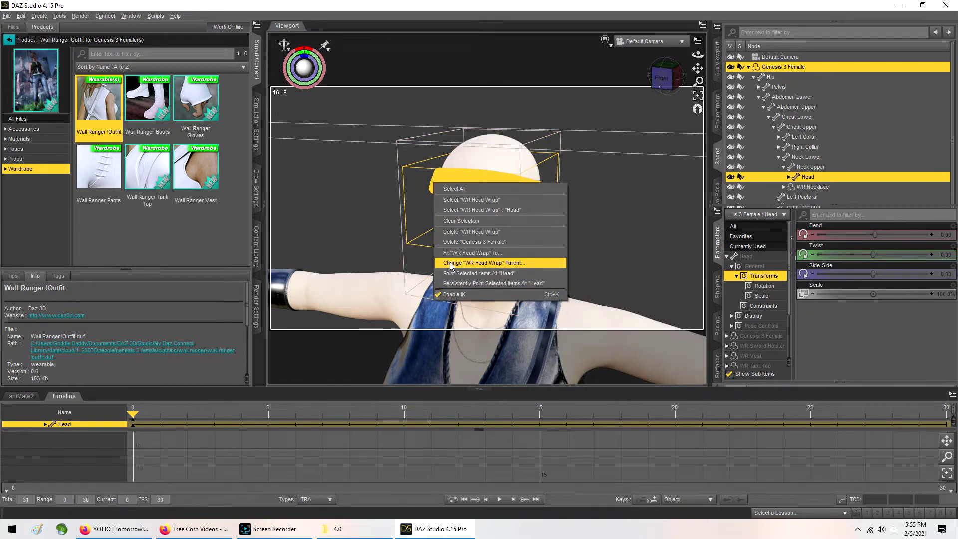
left_click(457, 231)
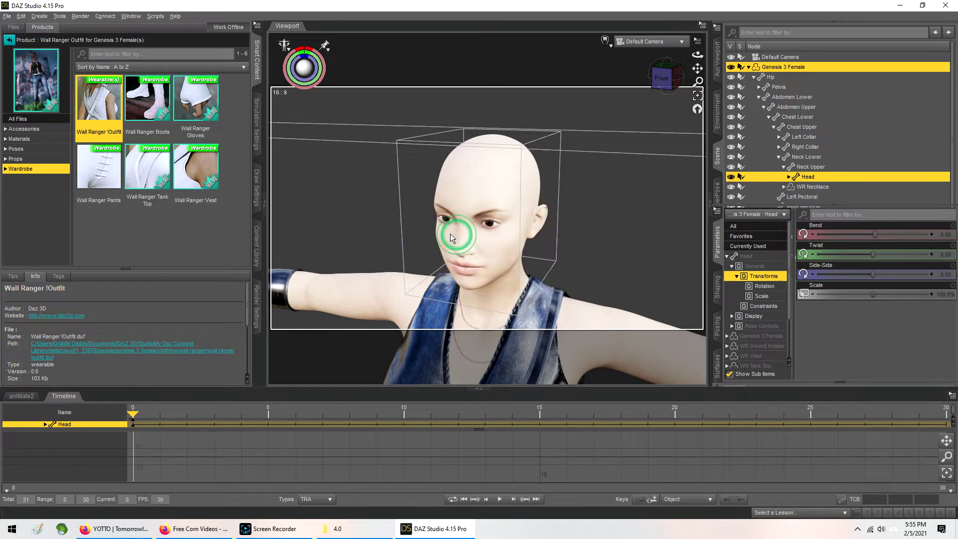
Step: Search the Hair category for "casino" and apply Casino Hair from the Casino Hair for Genesis 3 Female(s) product to the figure
left_click(12, 40)
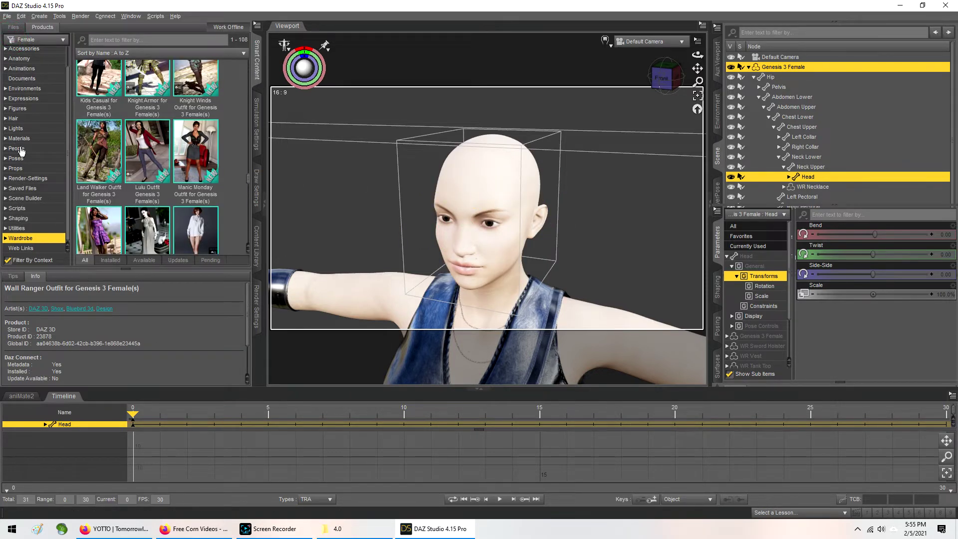
left_click(27, 118)
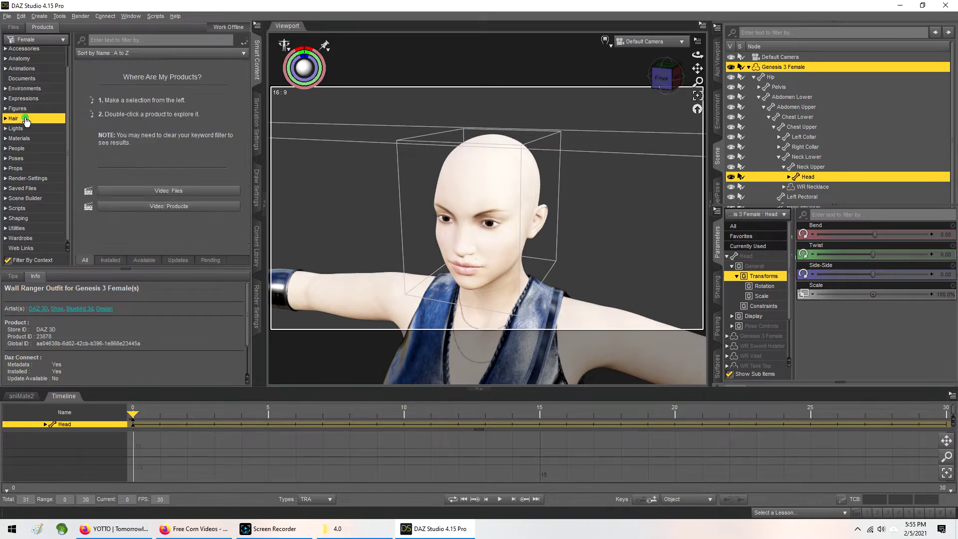
scroll(99, 183, "up", 3)
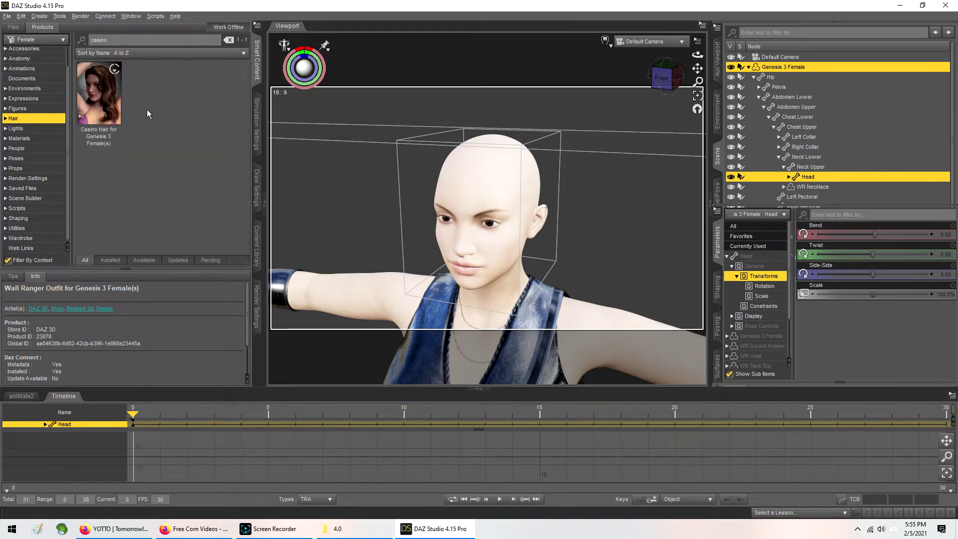
double_click(114, 99)
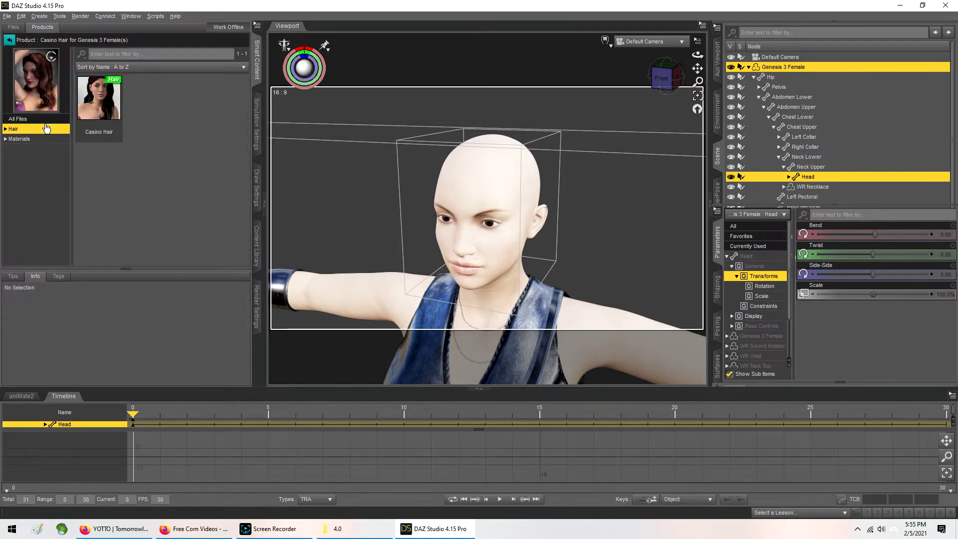
left_click(30, 120)
left_click(30, 128)
double_click(98, 105)
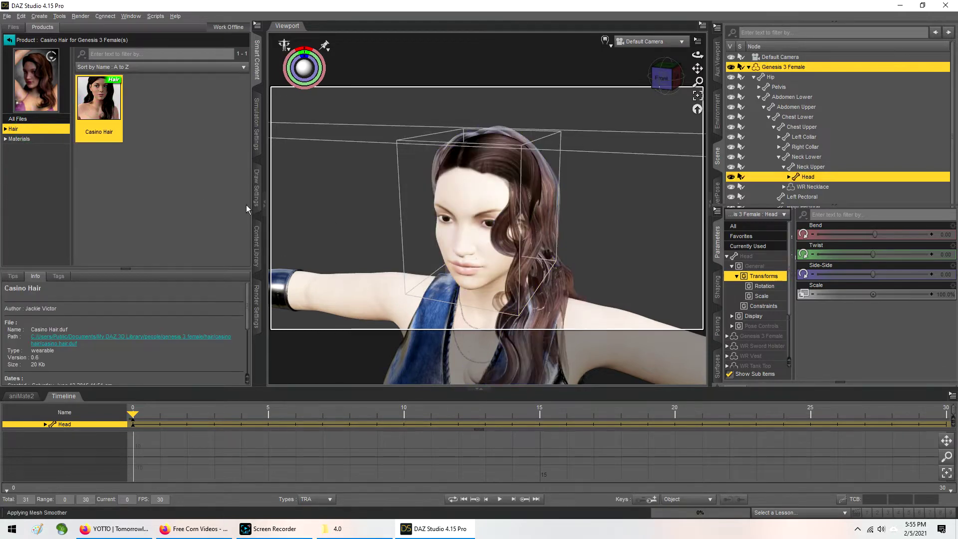
Step: Collapse the figure's Hip hierarchy in the scene and select CasinoHair with its surface settings shown
left_click(664, 82)
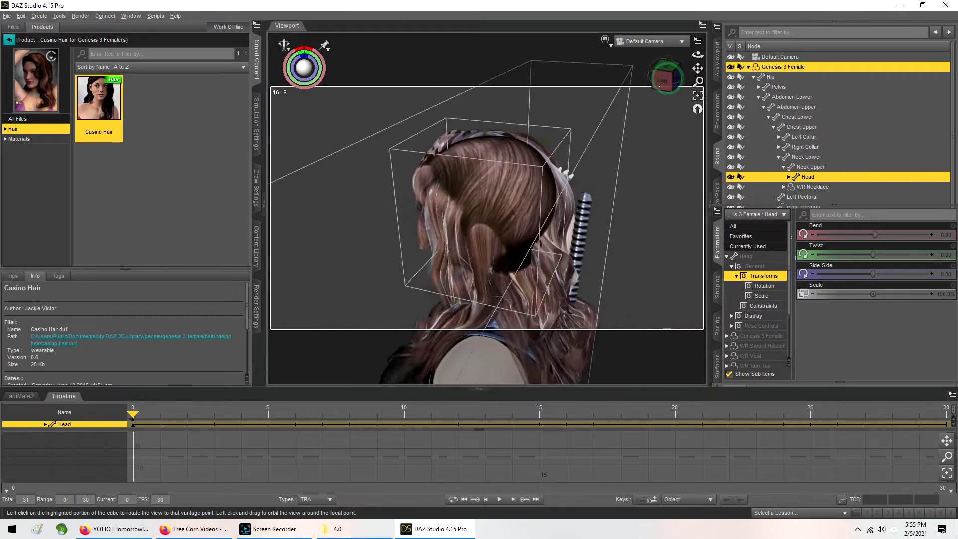
left_click_drag(664, 79, 690, 86)
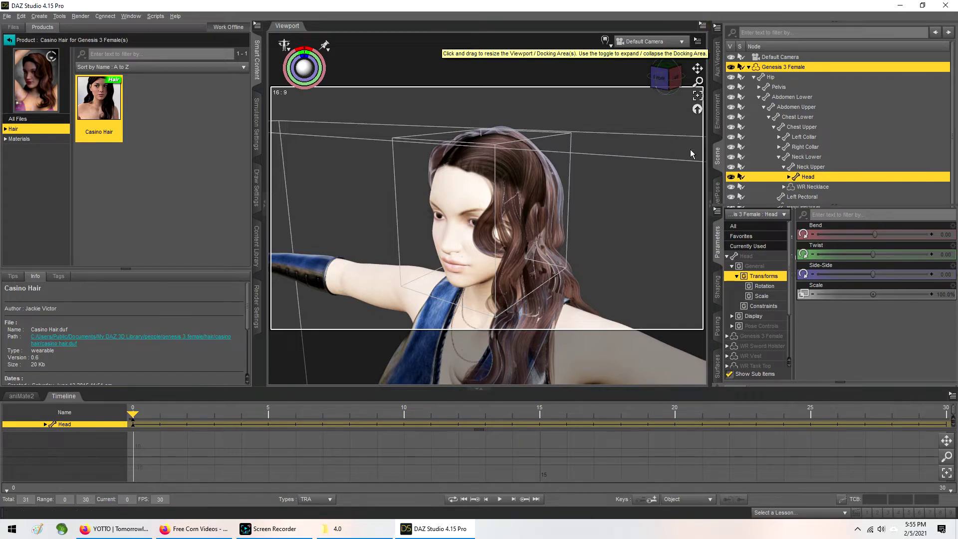
left_click(717, 365)
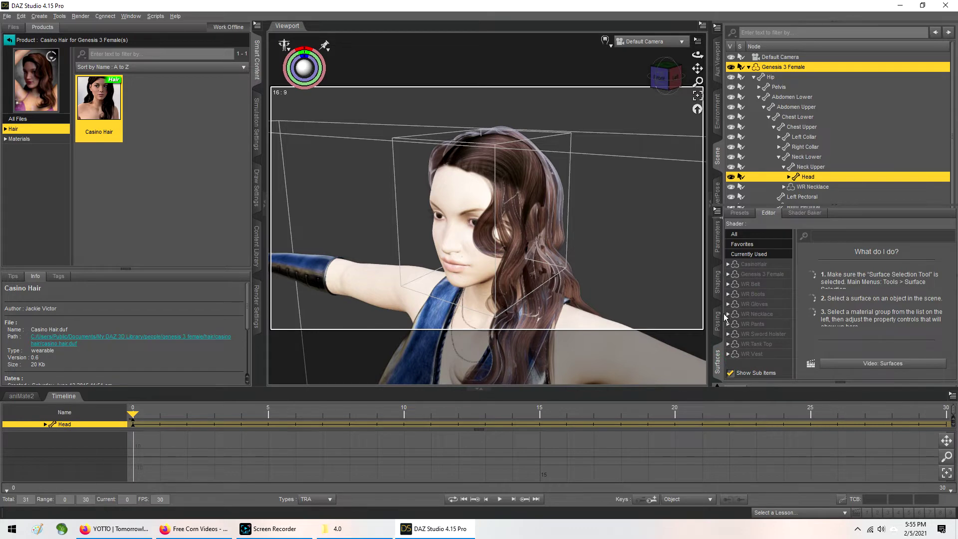
left_click(758, 265)
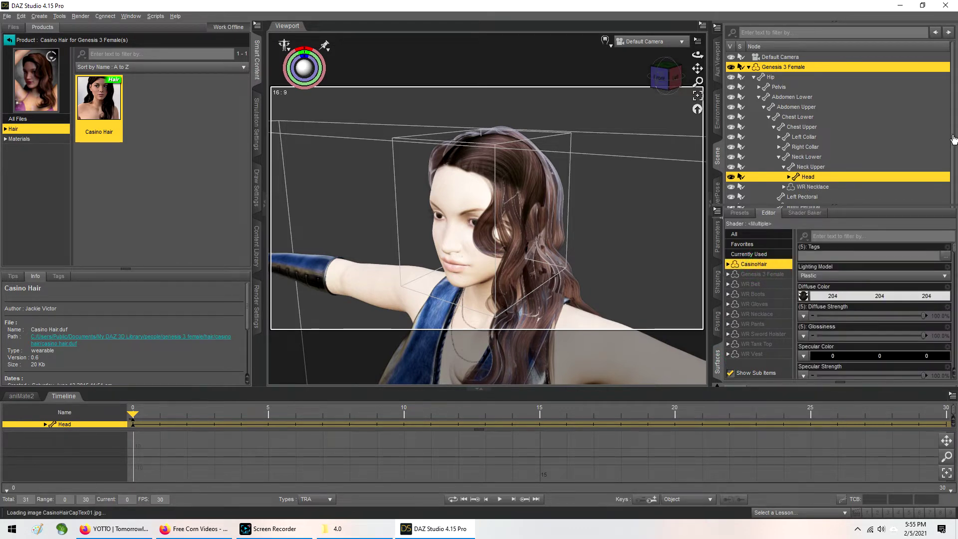
scroll(950, 139, "down", 1)
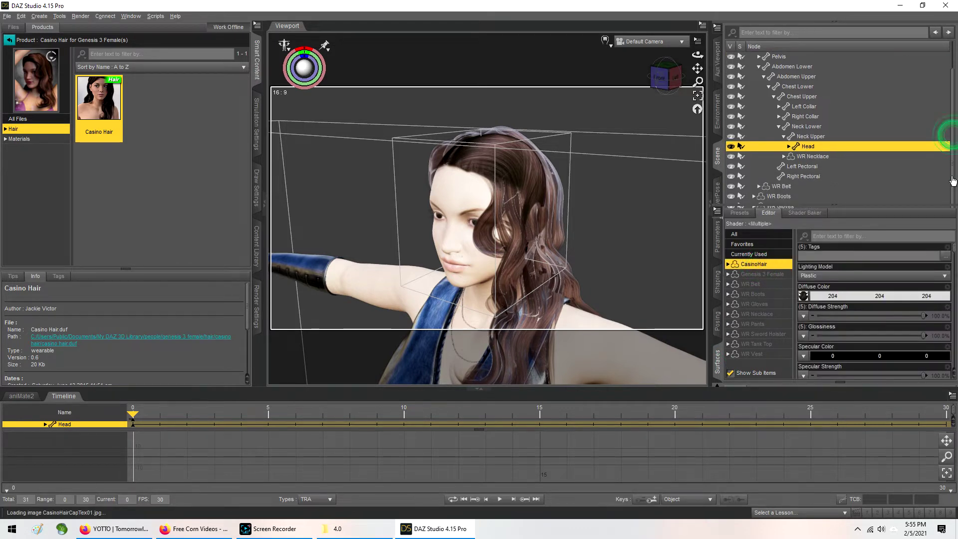
left_click(804, 158)
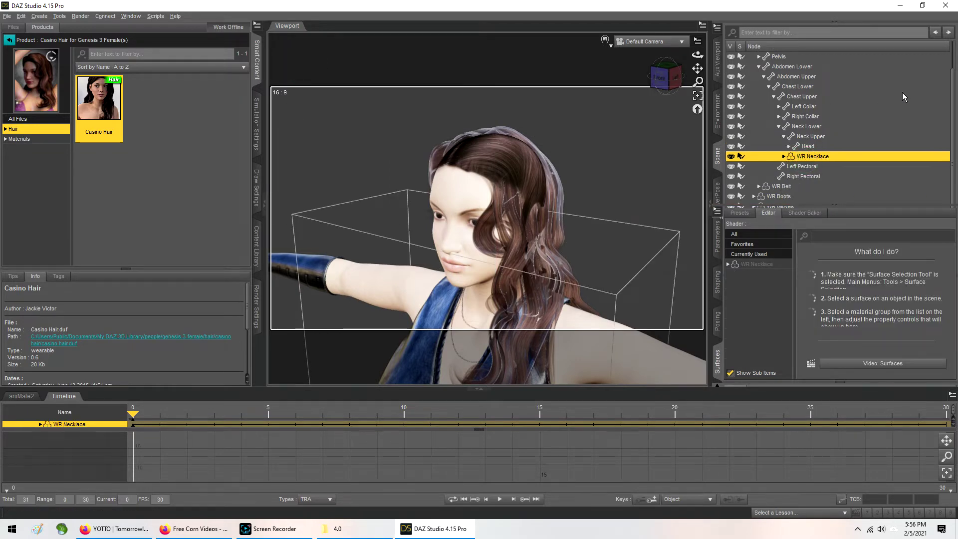
scroll(953, 59, "up", 1)
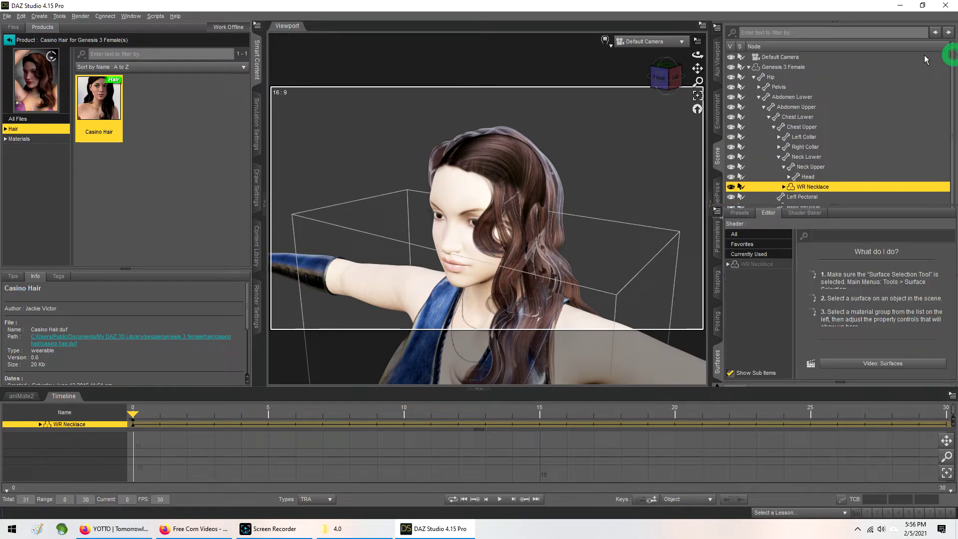
left_click(753, 78)
left_click(779, 157)
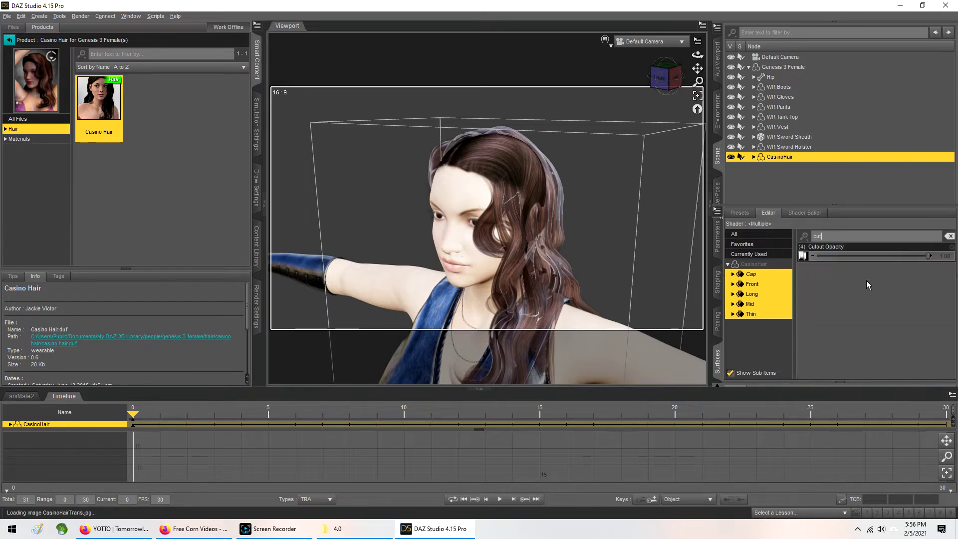
Step: Filter the surface properties of CasinoHair's Cap for "opac" and set its Opacity Strength to 0%
left_click(752, 273)
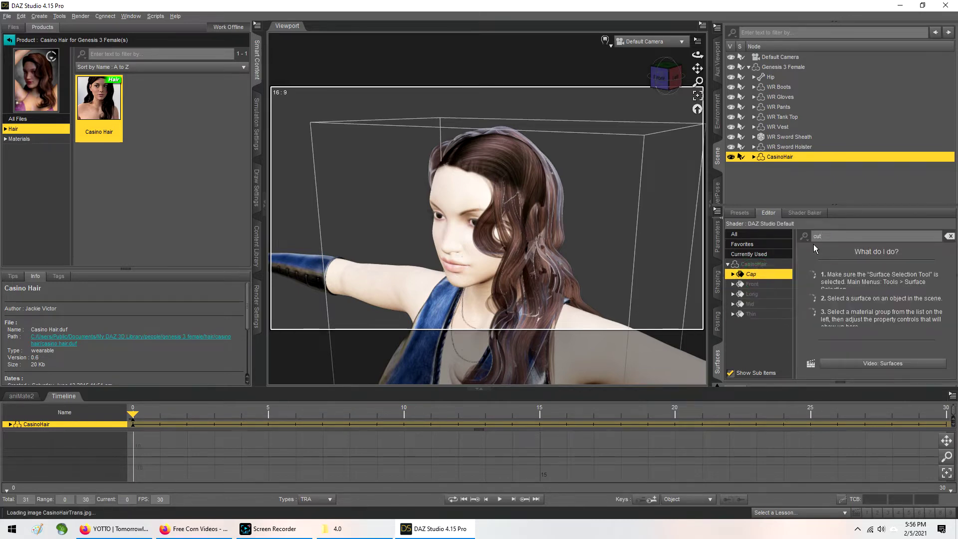
left_click(830, 238)
type("opac")
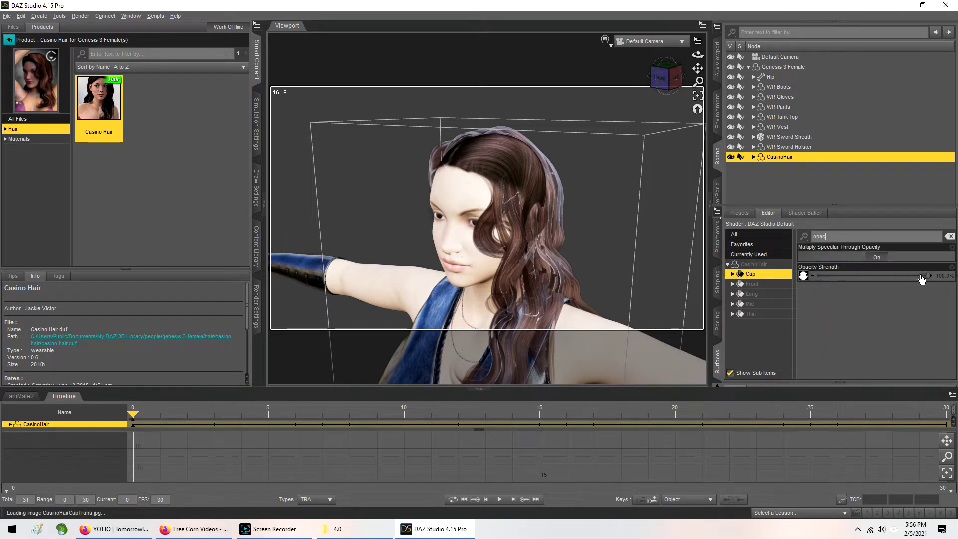
left_click_drag(928, 275, 817, 276)
mouse_move(656, 90)
left_mouse_down()
mouse_move(669, 80)
mouse_move(657, 87)
left_mouse_up()
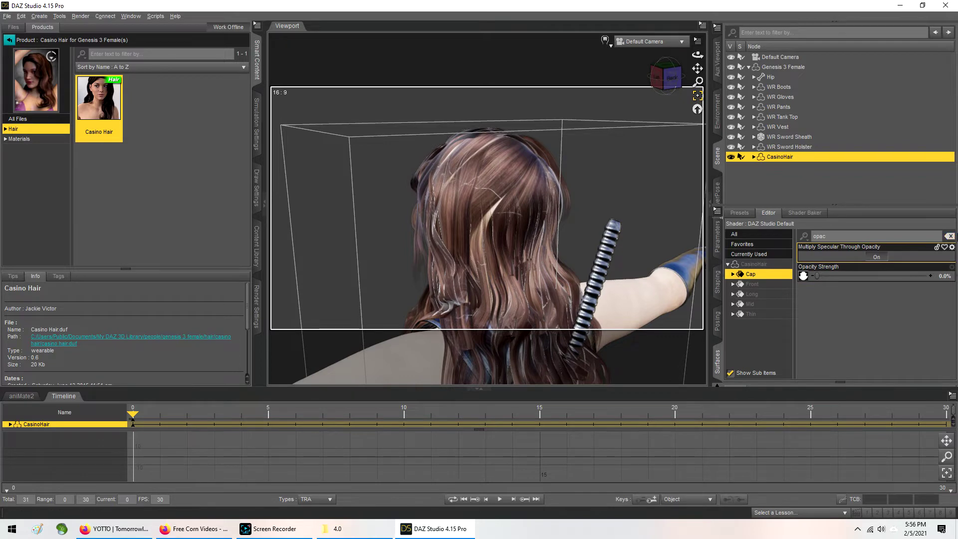
Step: Filter the surface properties for "gloss" and set Glossy Reflectivity to 0.00 across all CasinoHair surfaces
left_click(947, 236)
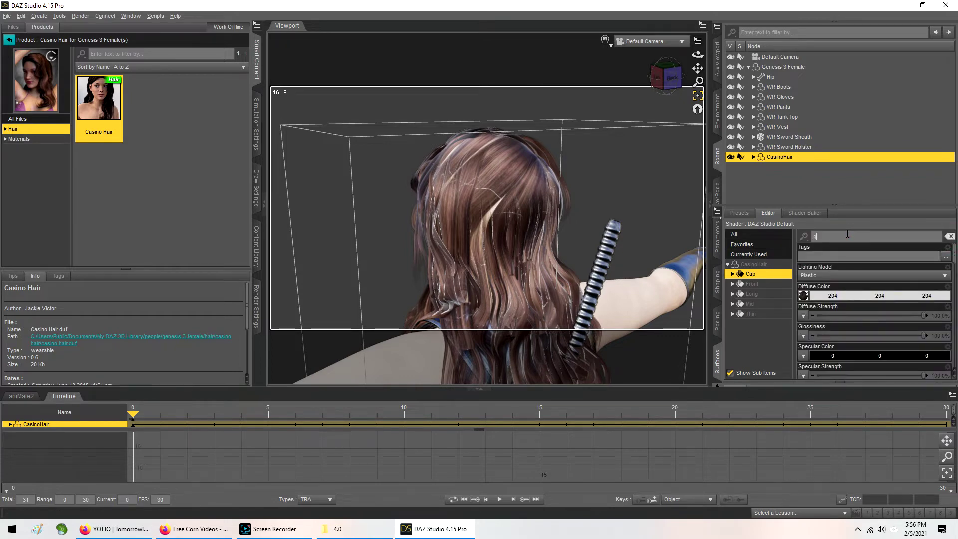
type("gloss")
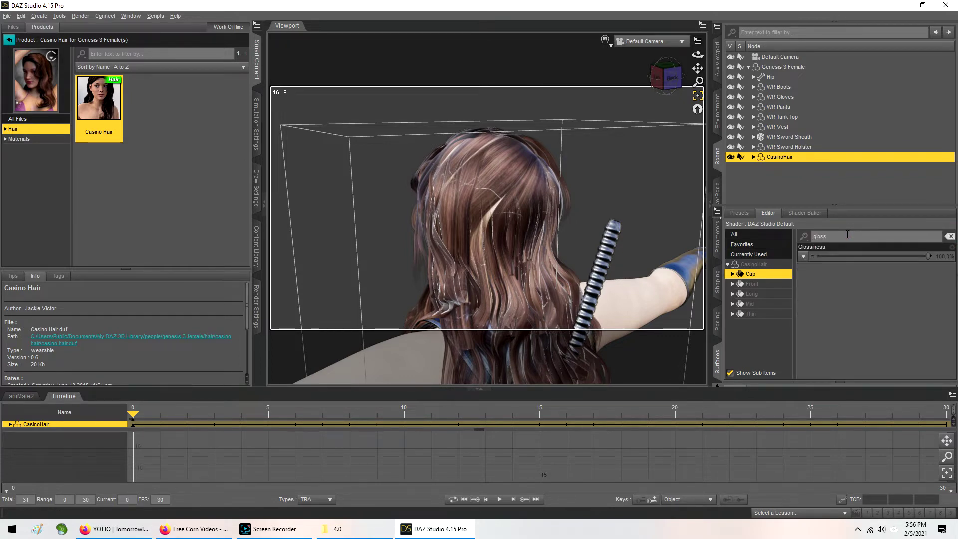
left_click(751, 236)
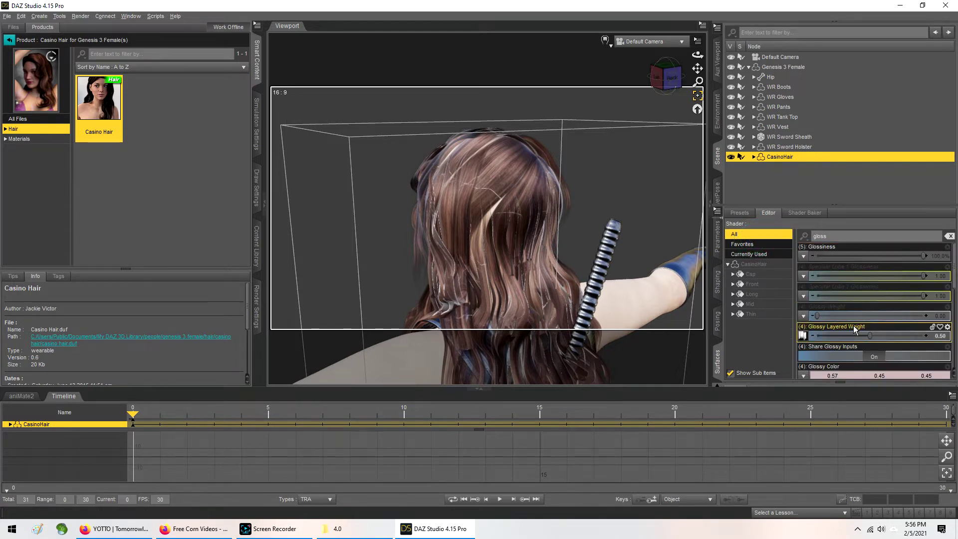
mouse_move(846, 335)
scroll(847, 337, "down", 2)
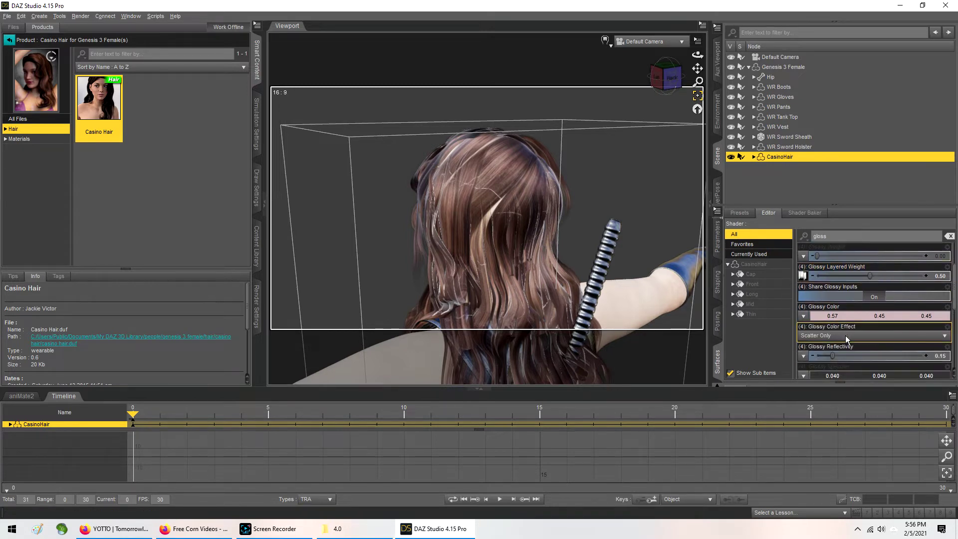
left_click_drag(833, 357, 757, 346)
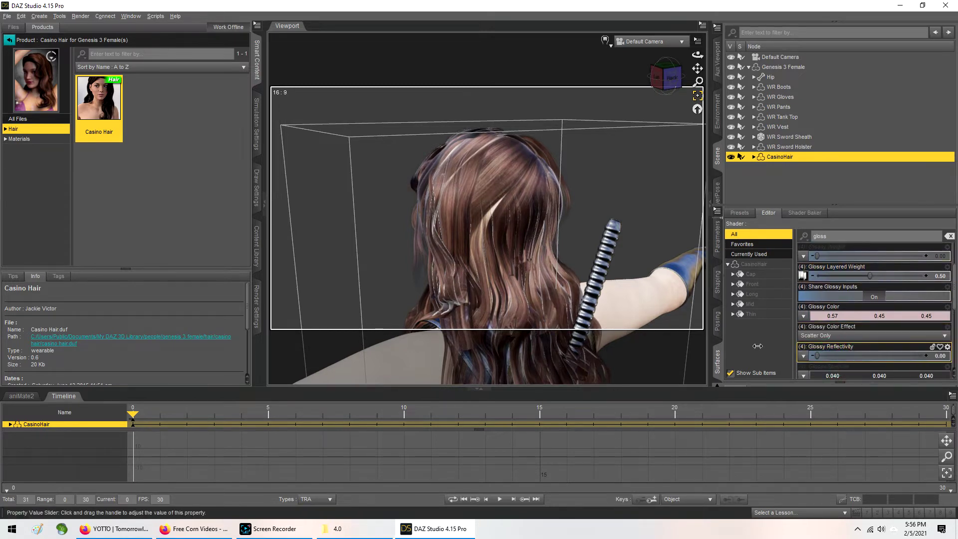
double_click(829, 236)
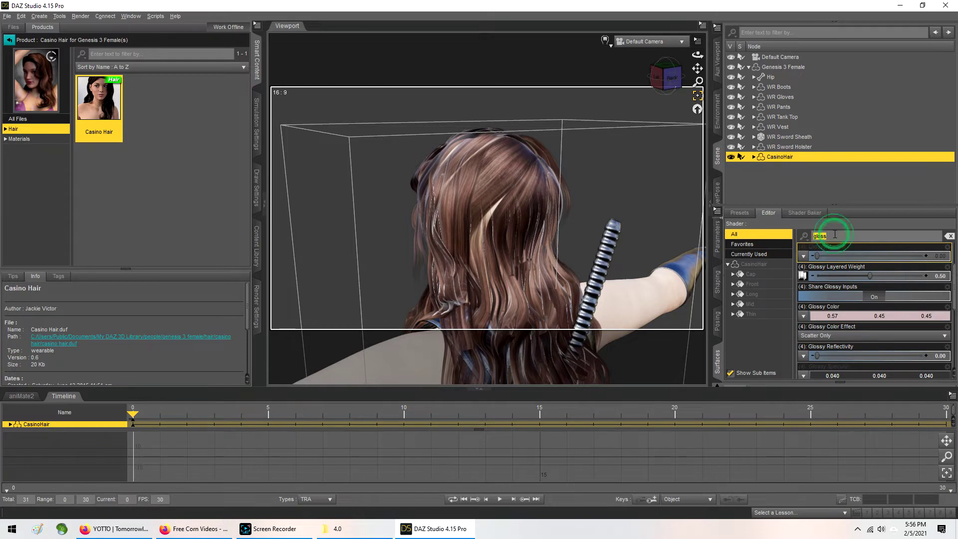
scroll(896, 345, "down", 2)
left_click_drag(874, 334, 954, 329)
Step: Filter the surface properties for "bum", raise Base Bump on all CasinoHair surfaces to 24.10, and check the hair from several sides
double_click(848, 236)
key("BackSpace")
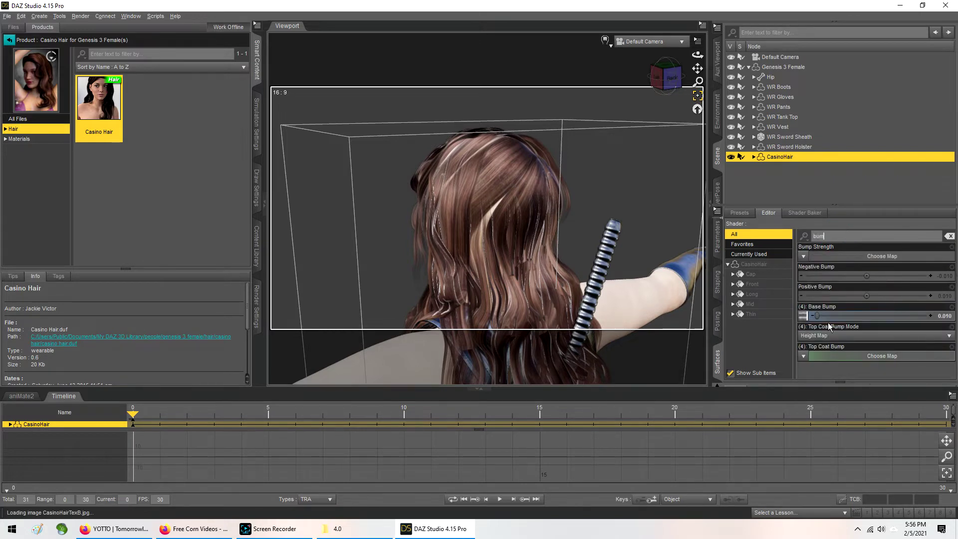
left_click_drag(815, 315, 880, 316)
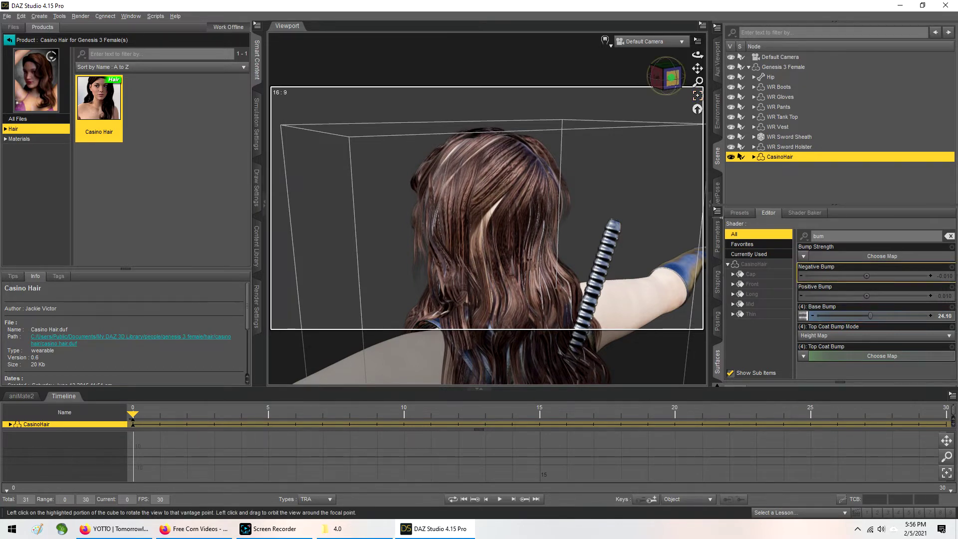
left_click(670, 81)
scroll(585, 223, "down", 10)
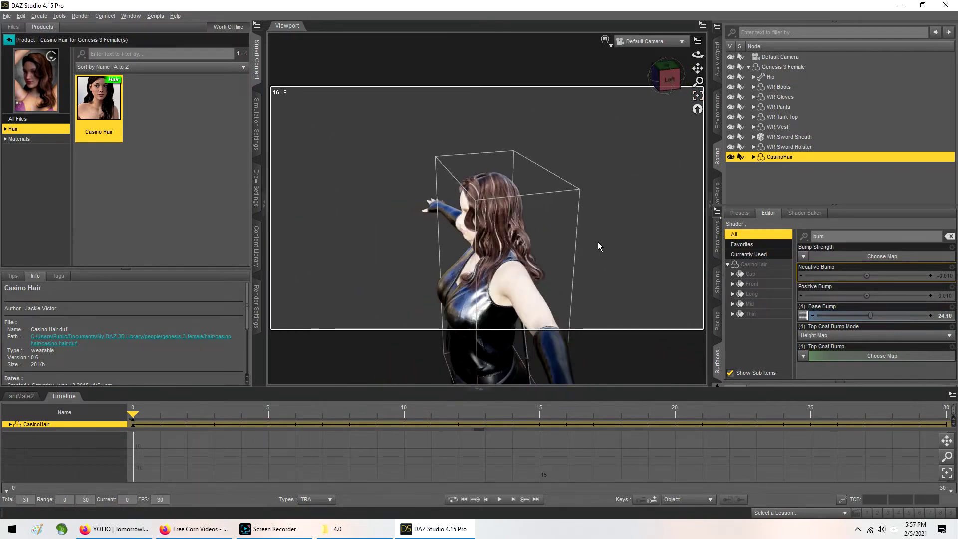
scroll(583, 253, "up", 5)
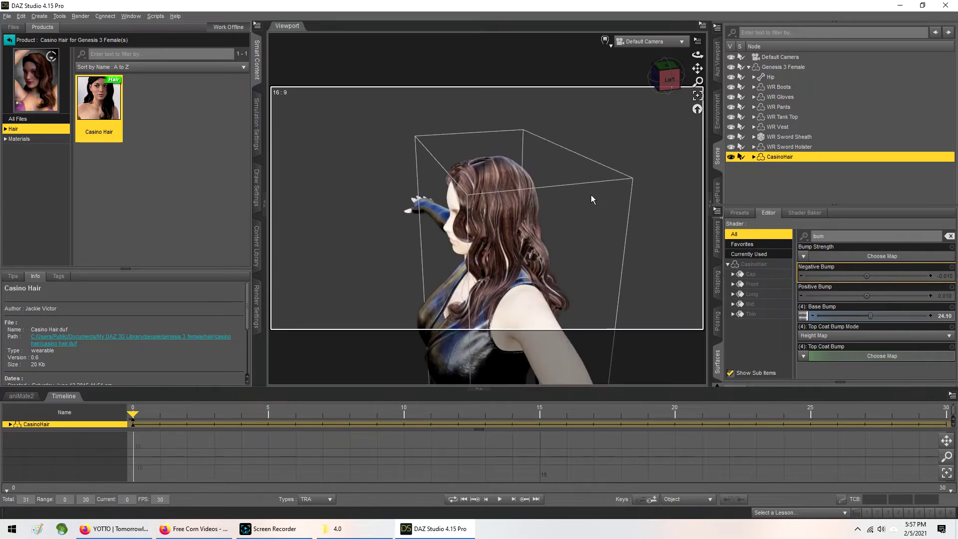
left_click(669, 81)
left_click_drag(668, 81, 748, 79)
double_click(832, 236)
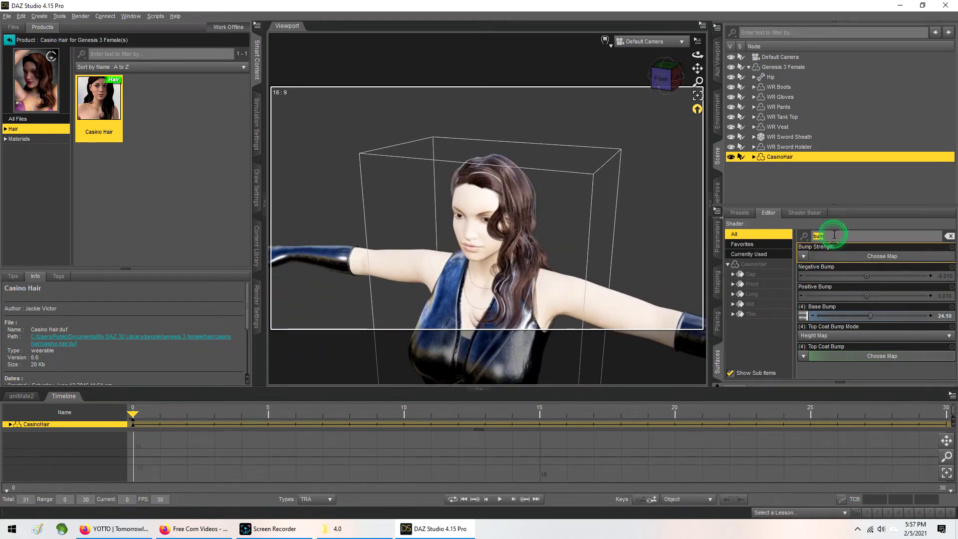
Step: With Genesis 3 Female selected, find the SF Beautiful Skin Filament product and load its SFBSF Skin Portrait Lights into the scene
left_click(9, 40)
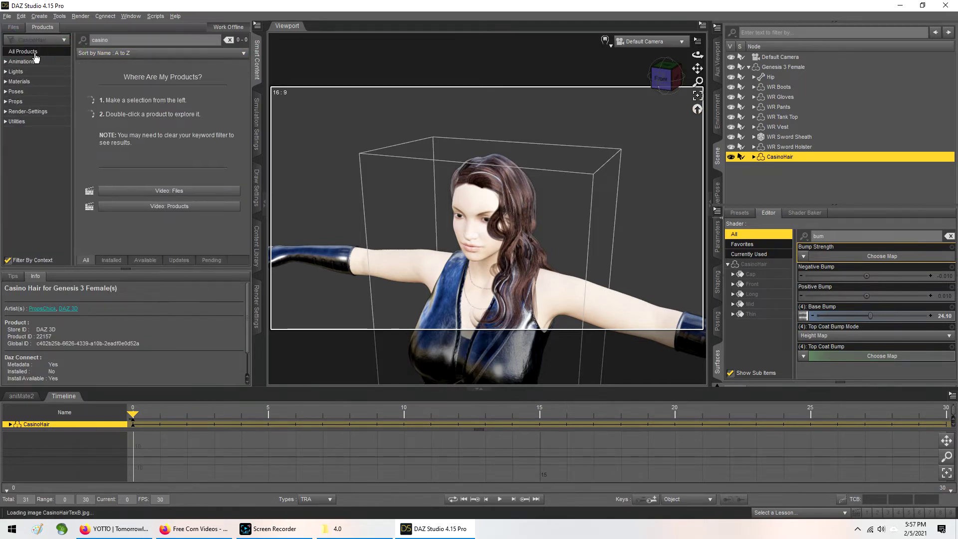
left_click(35, 52)
left_click(228, 40)
left_click(131, 42)
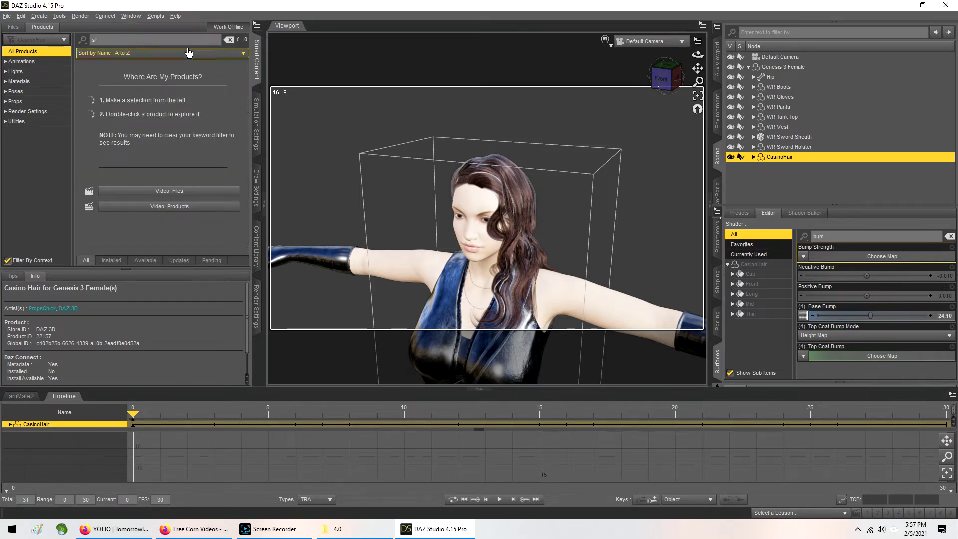
left_click(786, 68)
double_click(95, 97)
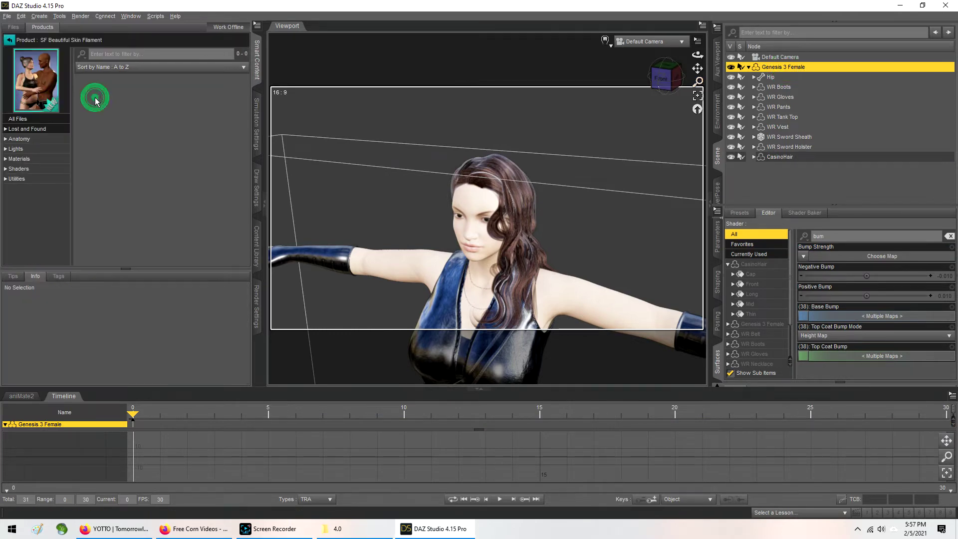
left_click(30, 148)
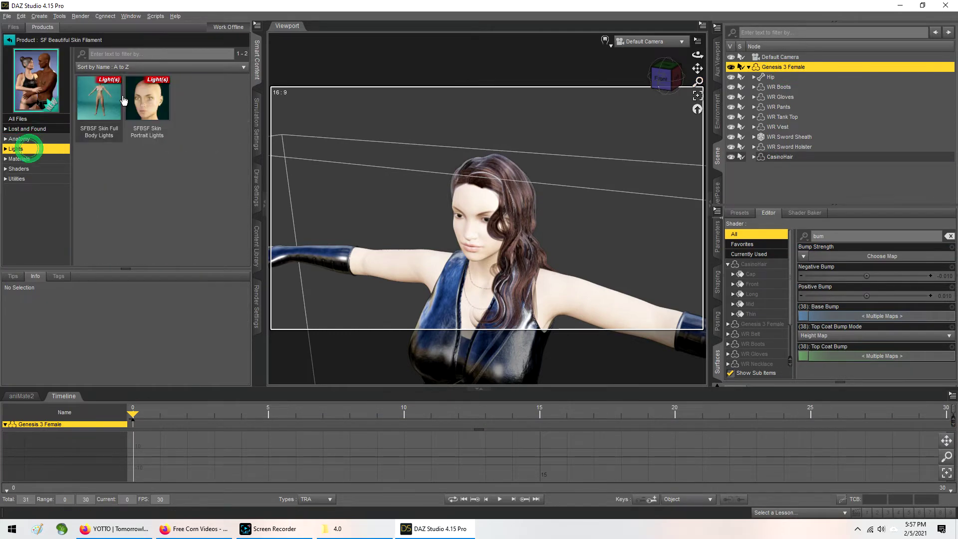
left_click(143, 103)
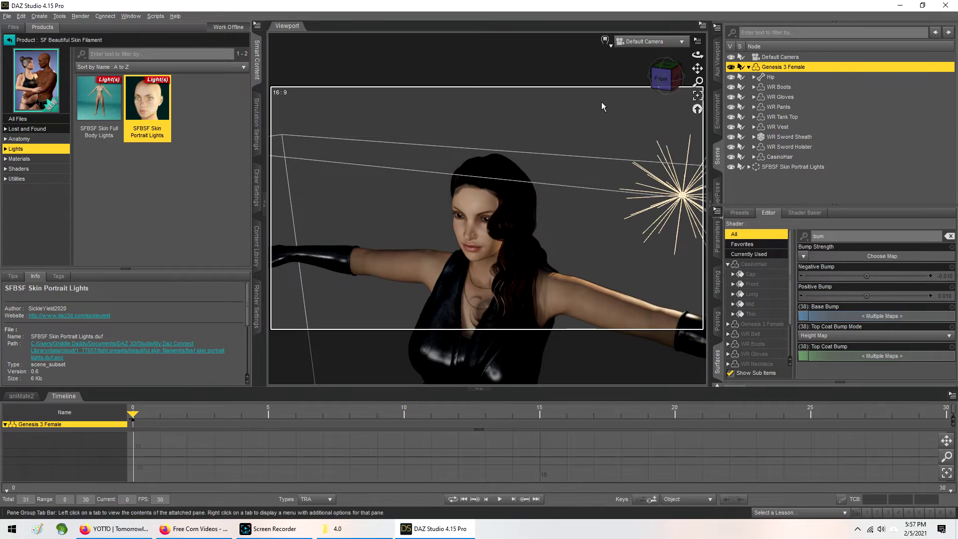
Step: Delete the Default Camera from the scene and frame the figure's upper body in the Perspective View
left_click(779, 57)
key("Delete")
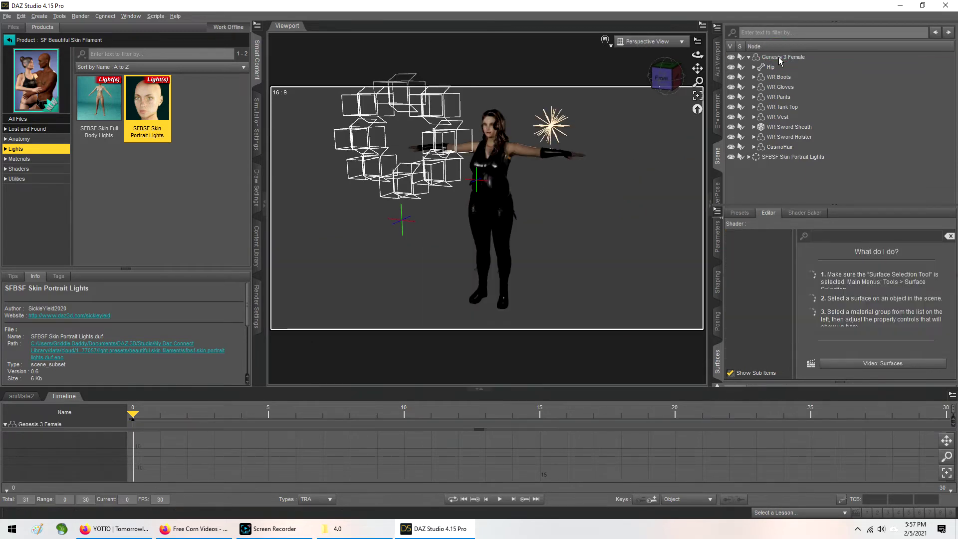
scroll(466, 193, "down", 2)
scroll(498, 179, "up", 8)
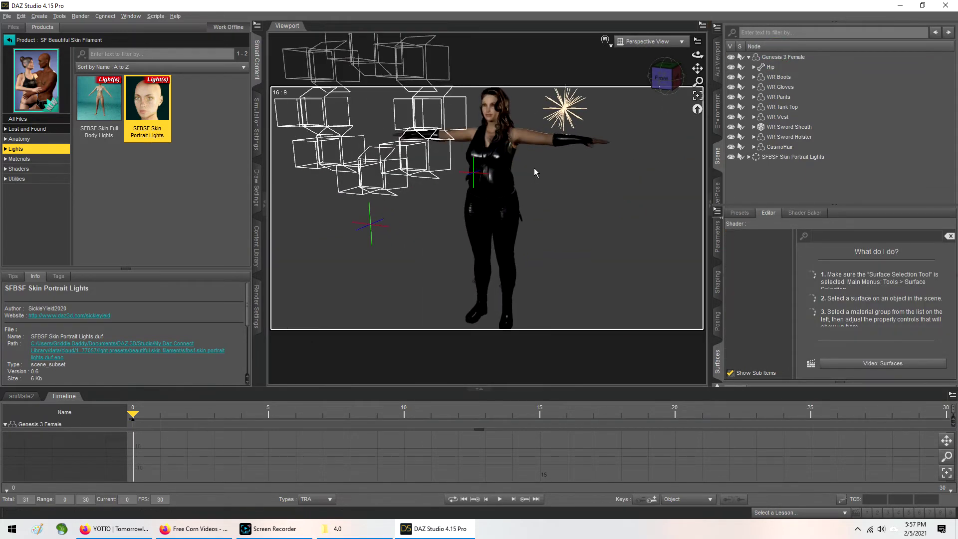
left_click_drag(697, 68, 690, 69)
scroll(509, 198, "up", 3)
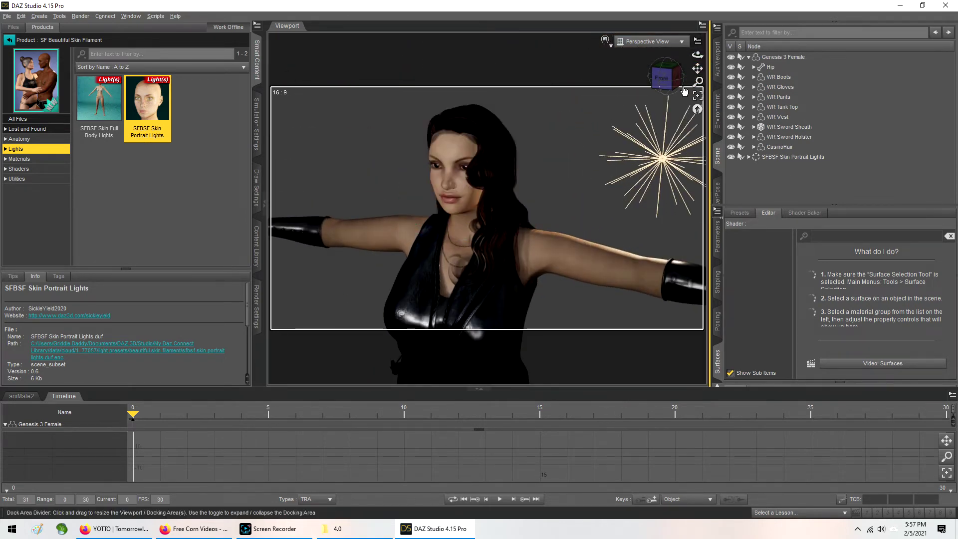
left_click(667, 79)
left_click_drag(667, 79, 598, 92)
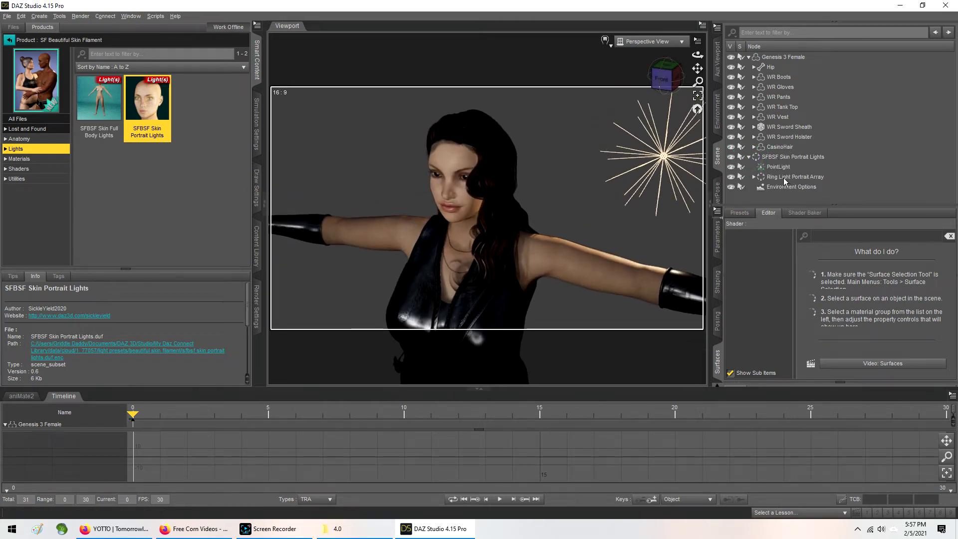
Step: Set the Environment Intensity in the portrait lights' Environment Options to 8.21 and view the figure from the side
left_click(784, 177)
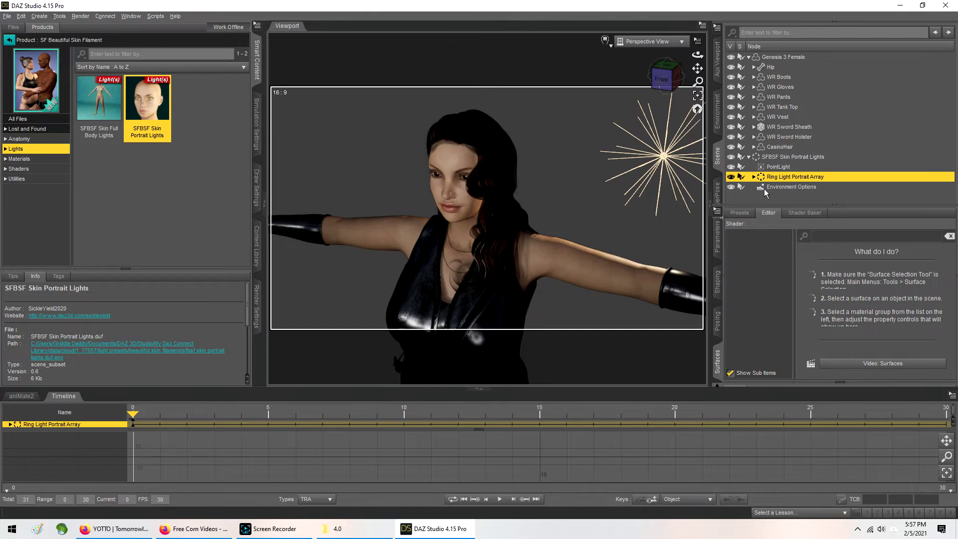
left_click(777, 189)
left_click(716, 238)
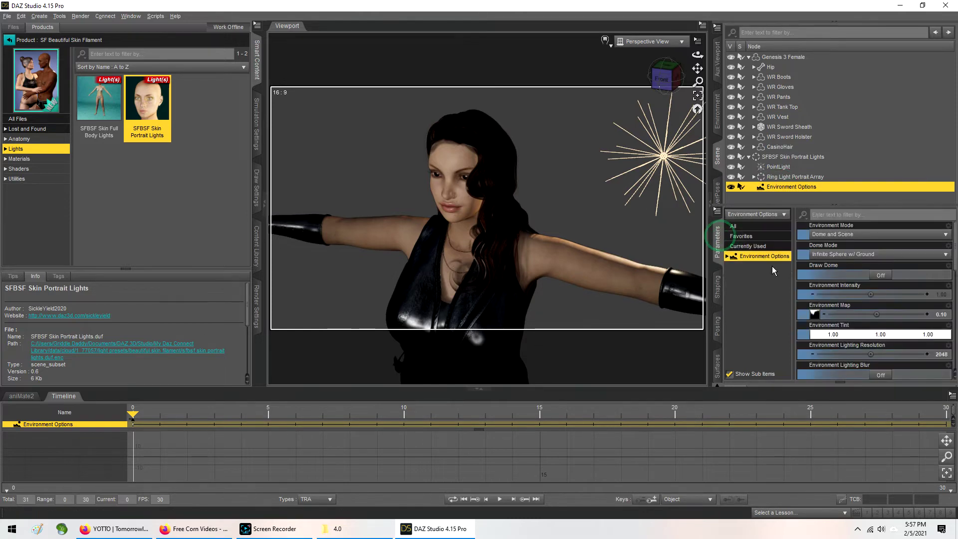
left_click(870, 297)
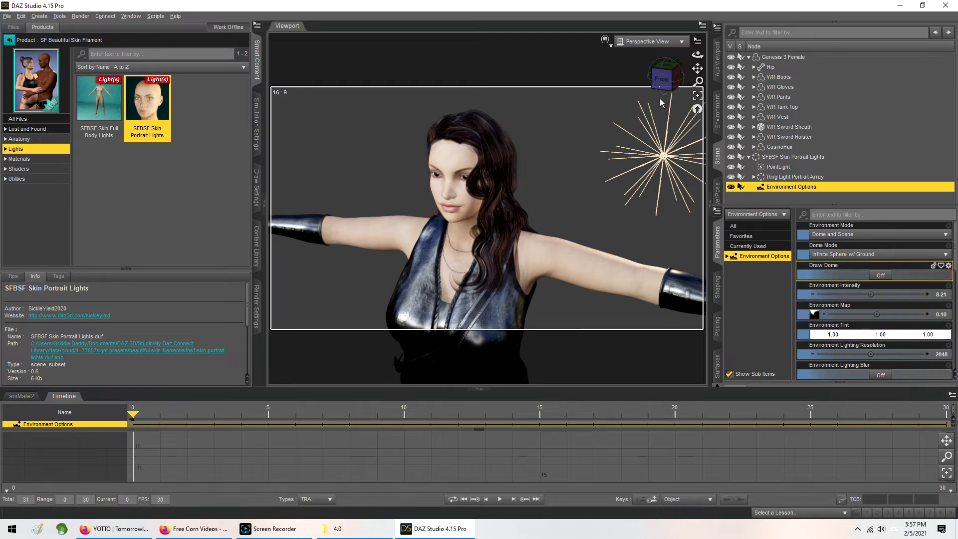
left_click(670, 83)
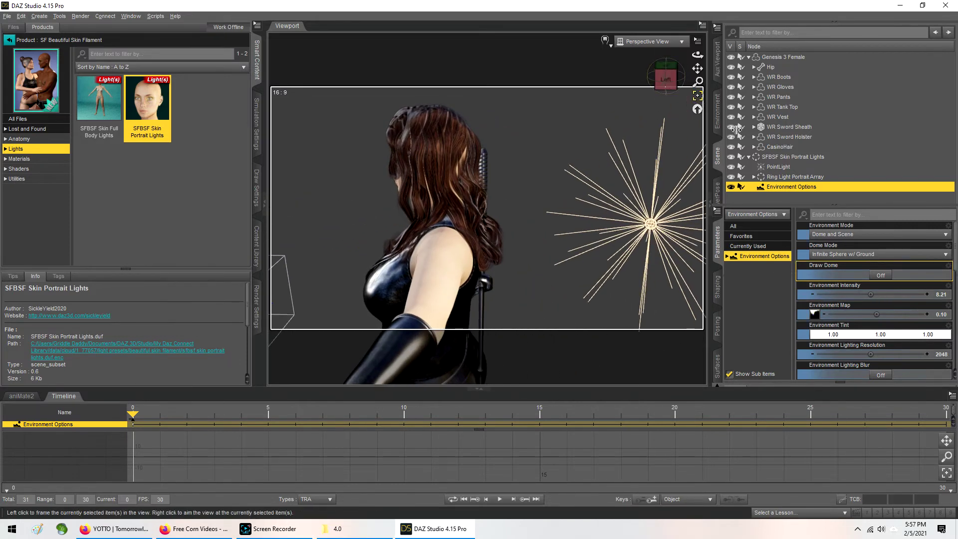
Step: Filter the portrait lights' PointLight parameters for "int" and lower its Intensity to 29.5%, checking the lighting from several angles
left_click(779, 167)
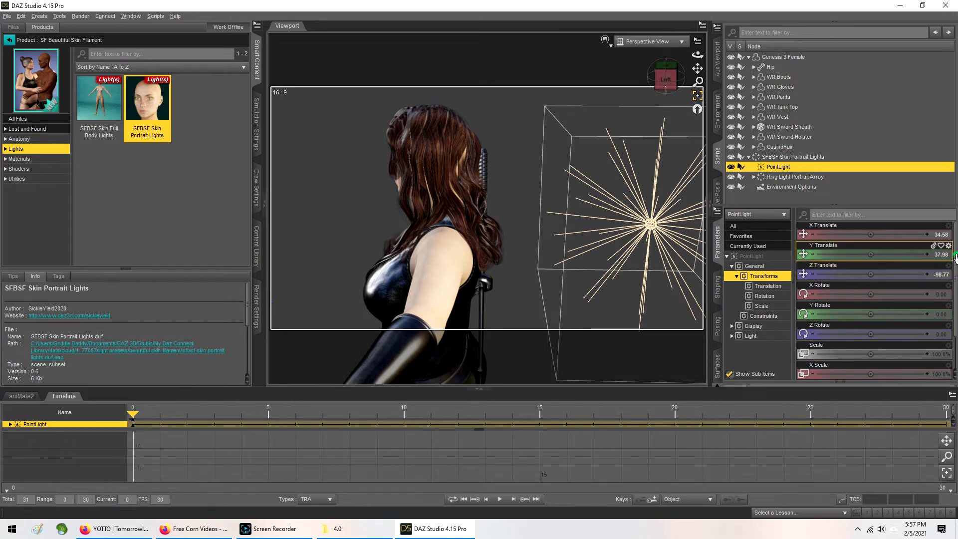
left_click(751, 257)
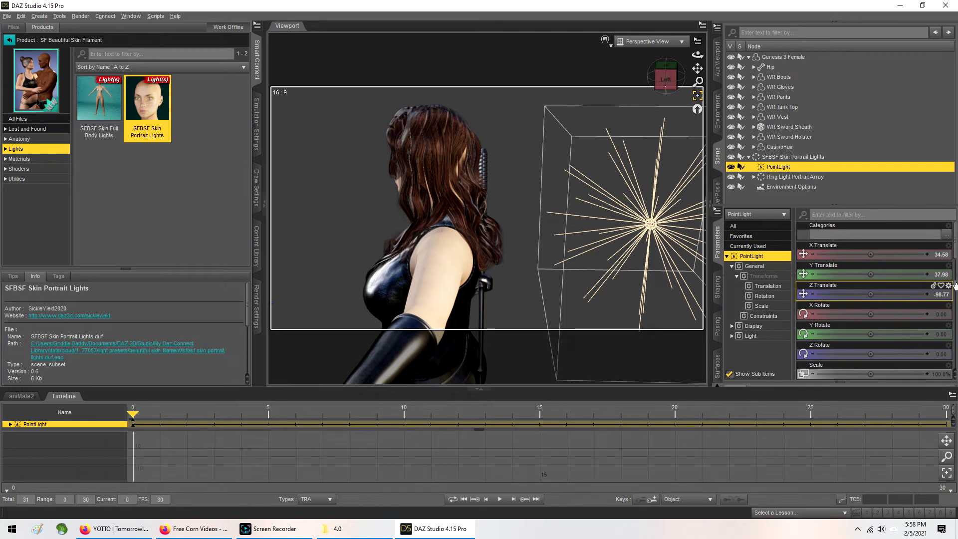
left_click(751, 226)
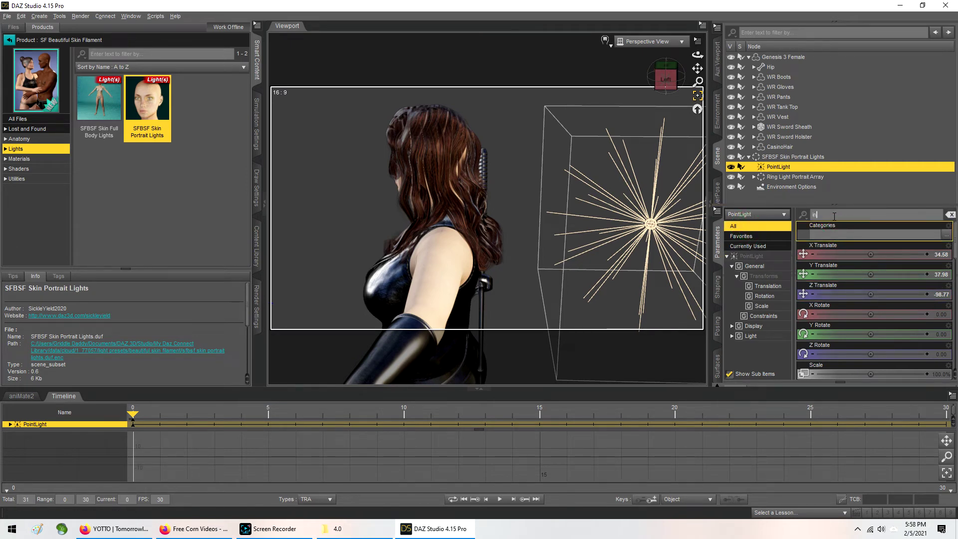
left_click_drag(874, 254, 846, 252)
left_click(664, 78)
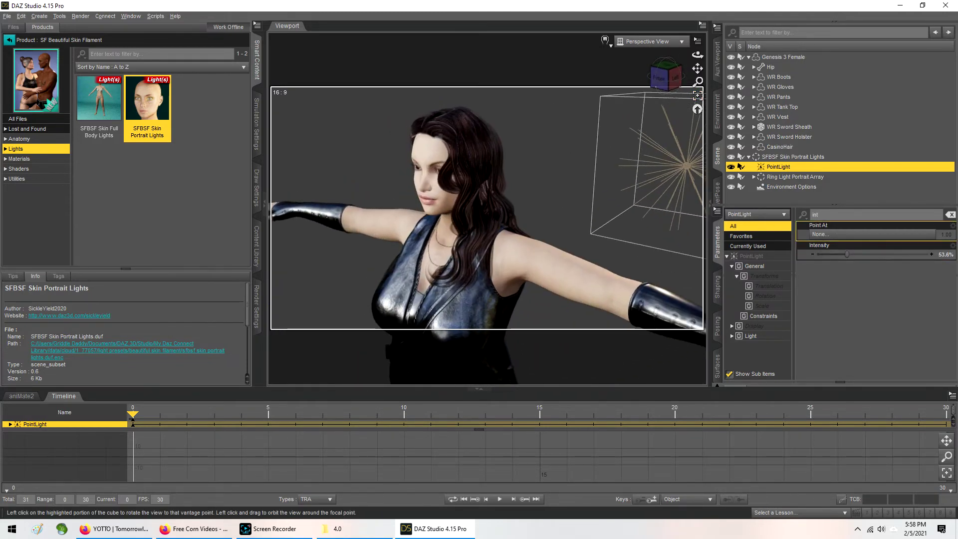
left_click_drag(847, 253, 836, 251)
left_click(665, 75)
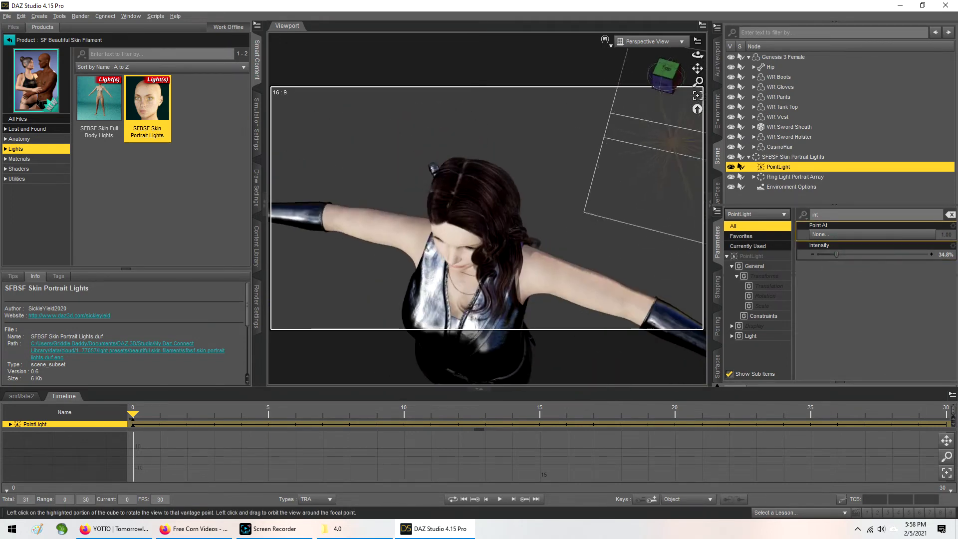
left_click(661, 84)
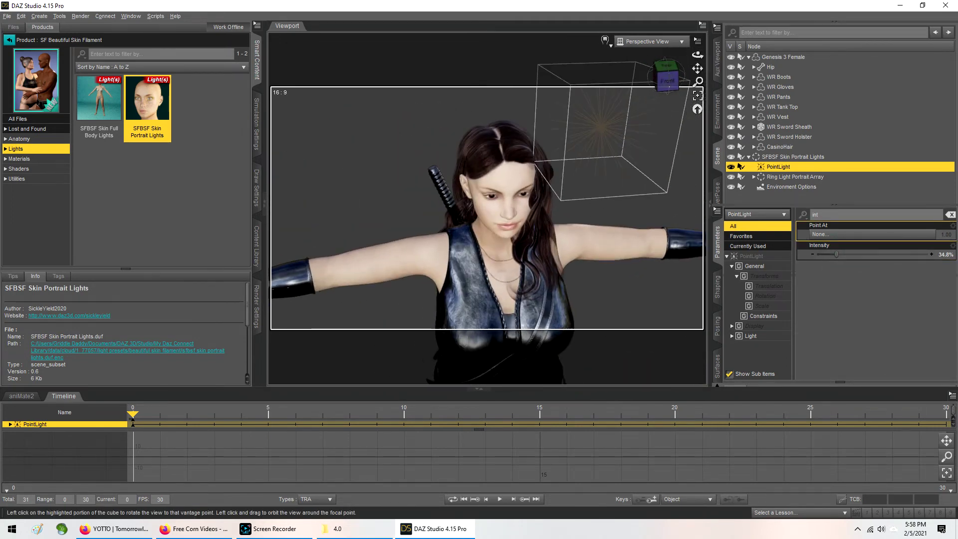
left_click(667, 88)
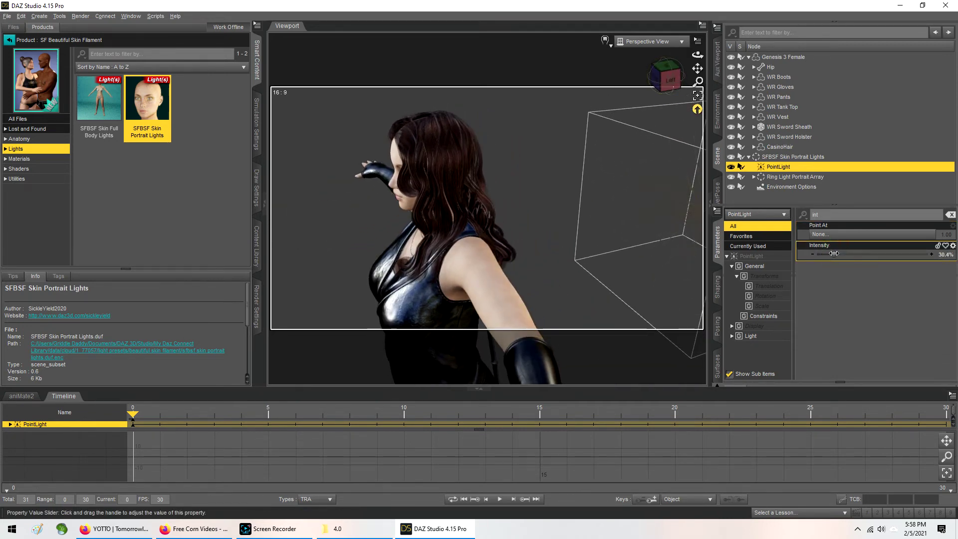
left_click(658, 80)
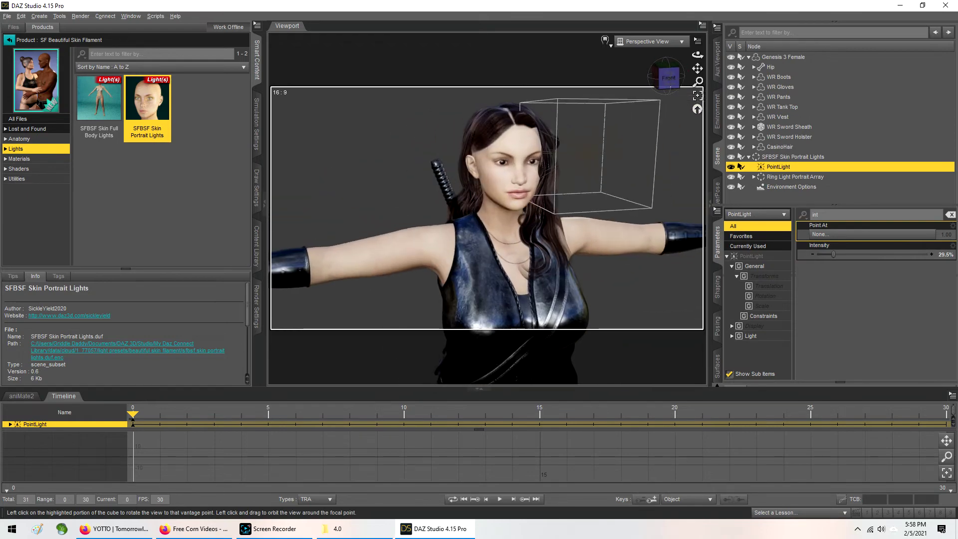
Step: Lower the PointLight's Intensity to 23.2% and check the lighting on the figure from the front, side and above
scroll(475, 214, "up", 3)
scroll(475, 214, "down", 12)
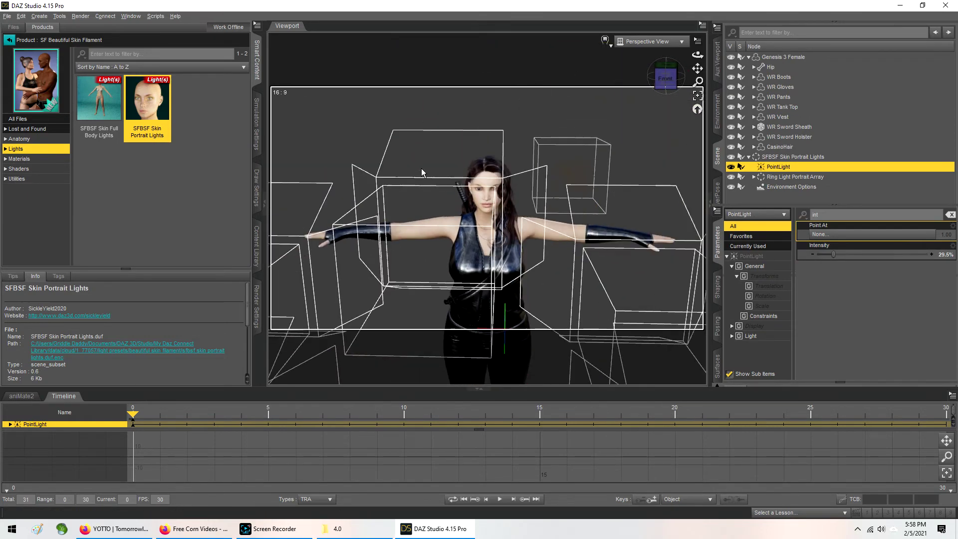
left_click(661, 75)
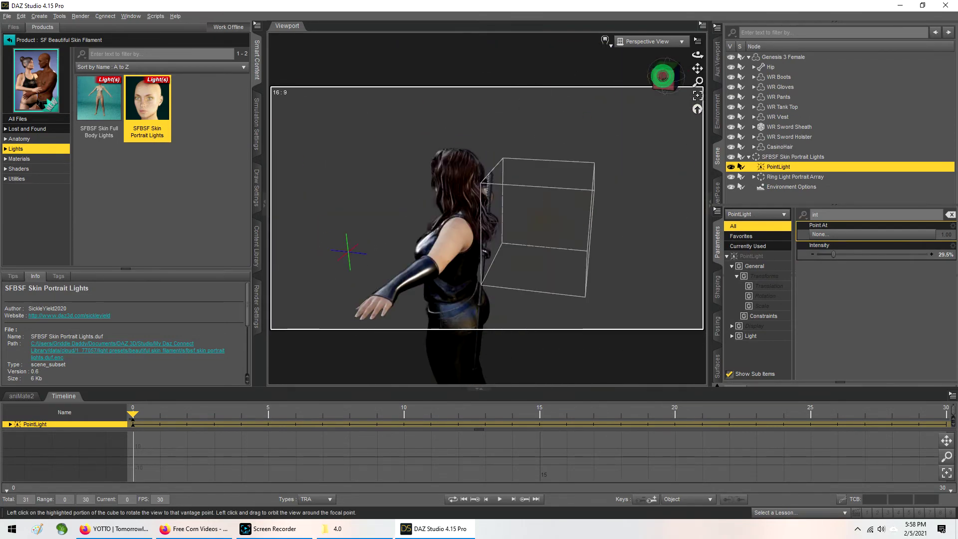
left_click_drag(664, 76, 694, 94)
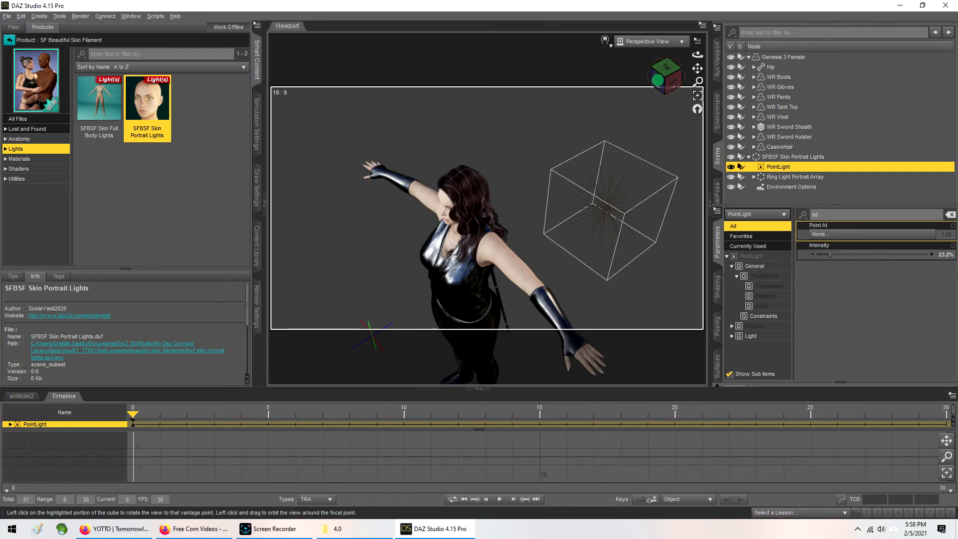
left_click(660, 78)
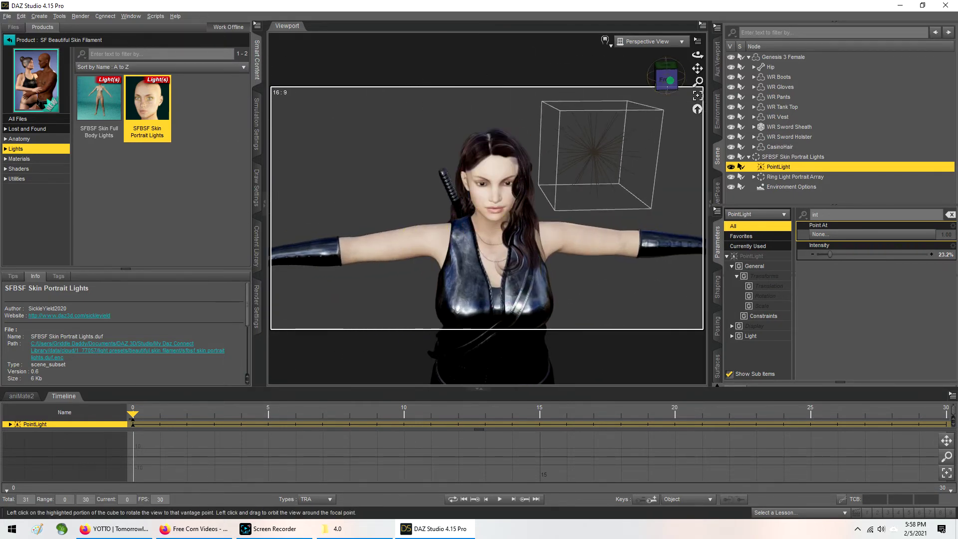
left_click(662, 77)
left_click_drag(661, 77, 618, 89)
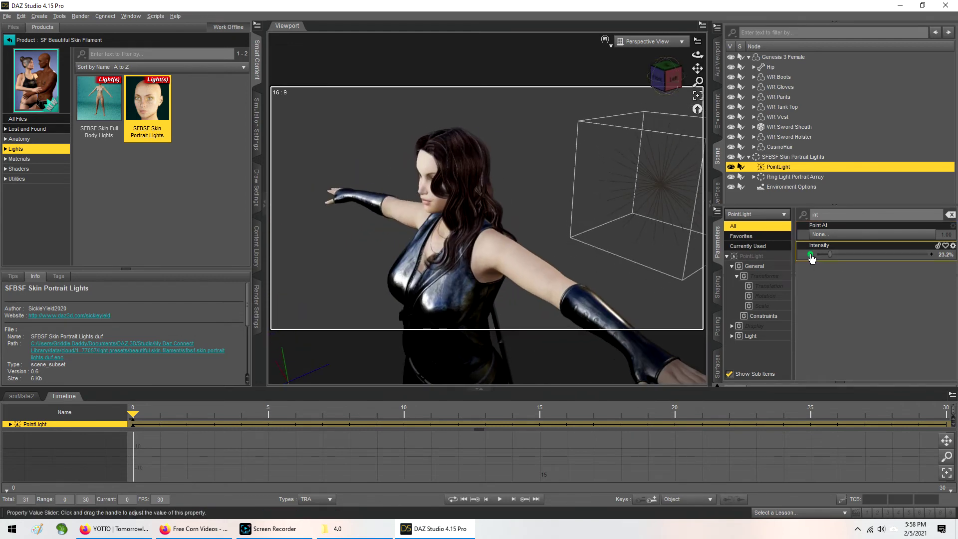
left_click(667, 77)
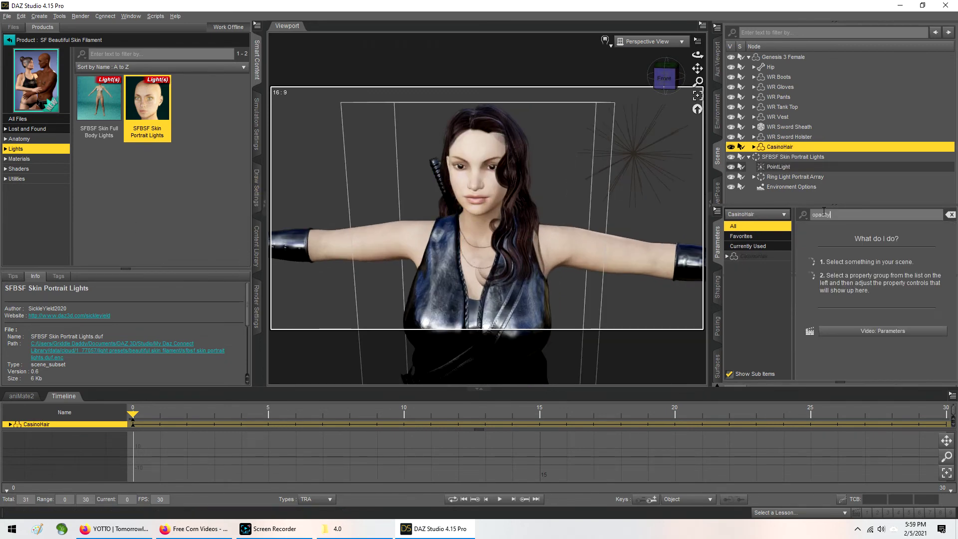
Step: Filter the CasinoHair's Cap surface properties for "op" and set its Opacity Strength to 25%, checking the hair from a slight angle
left_click(756, 257)
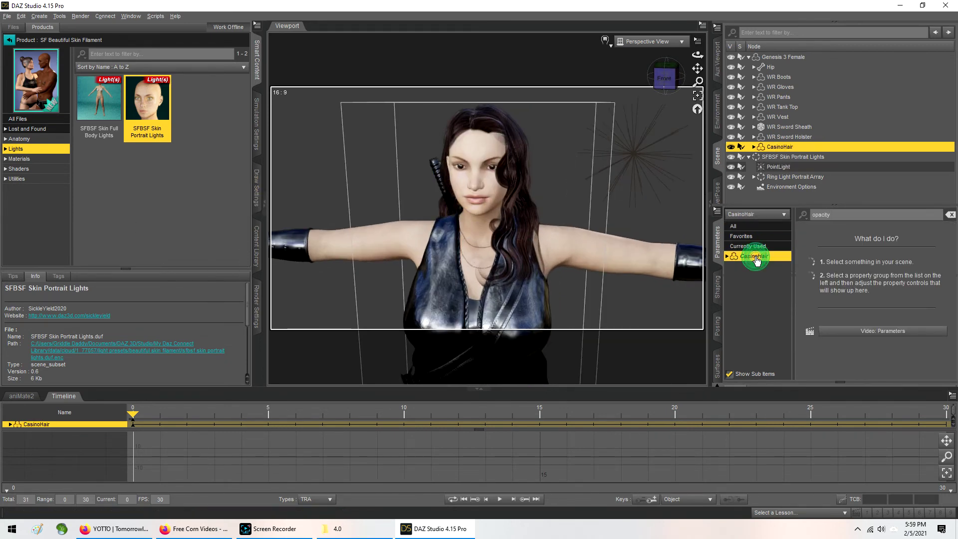
left_click(744, 227)
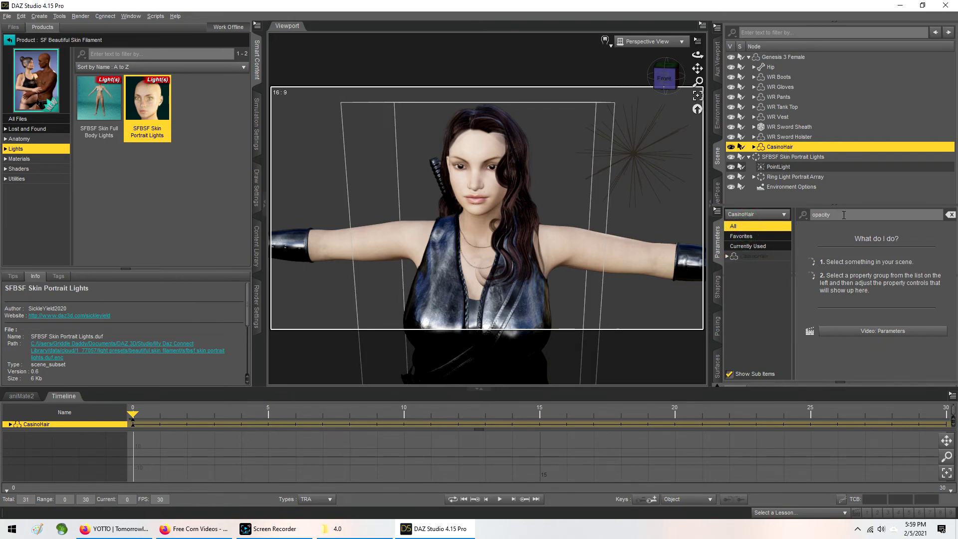
left_click(716, 368)
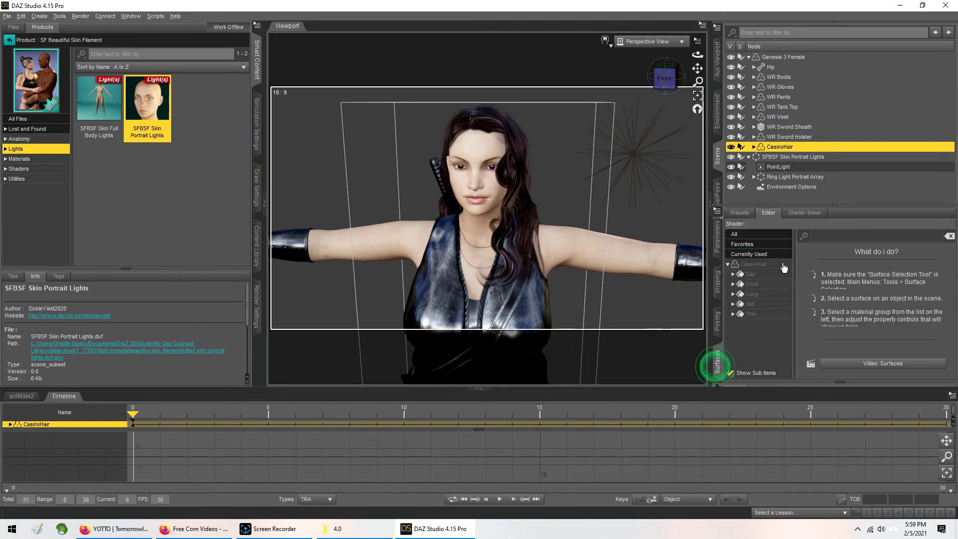
left_click(749, 235)
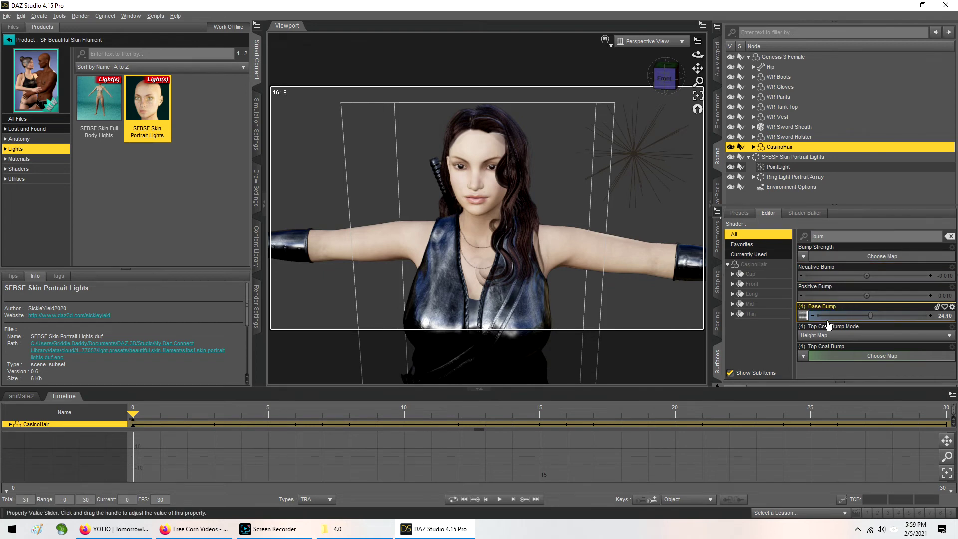
left_click(761, 275)
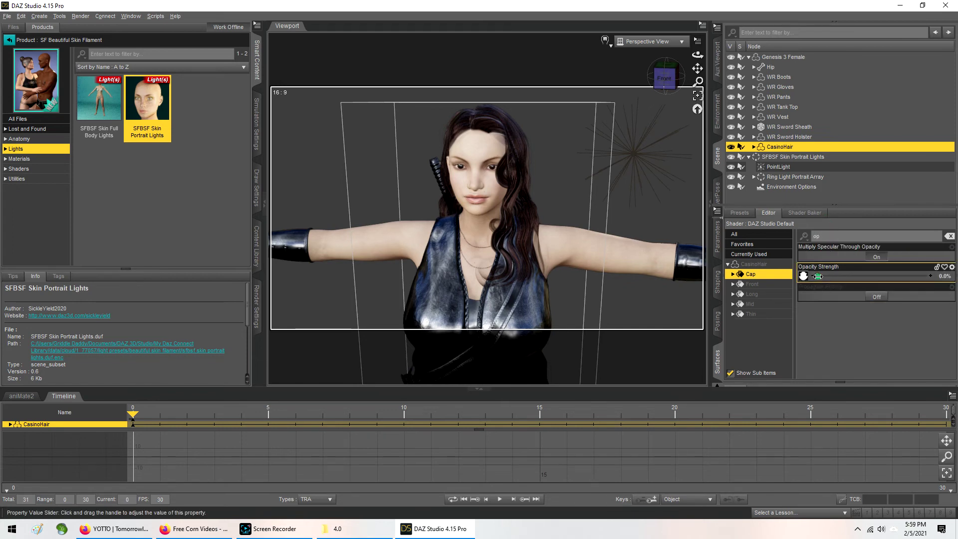
left_click_drag(841, 274, 947, 280)
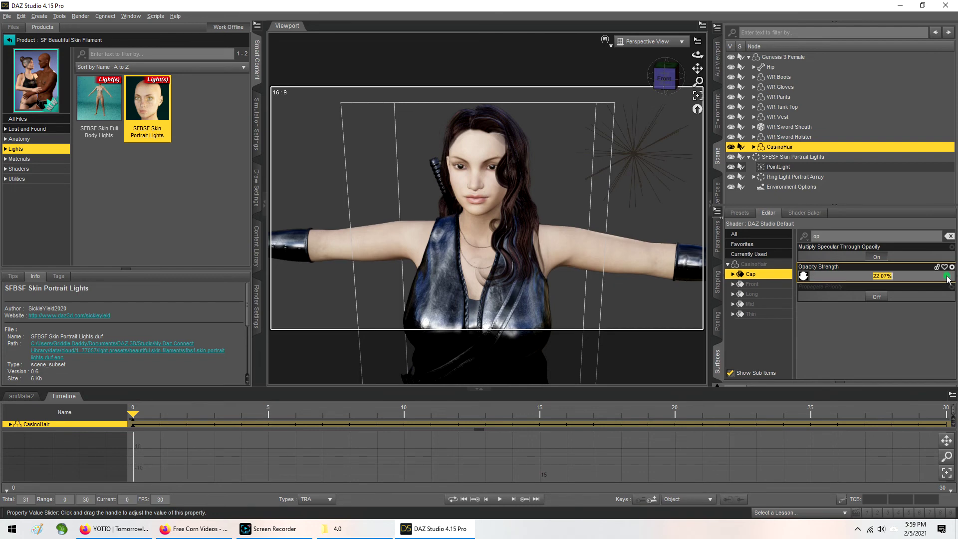
type("25")
key("Return")
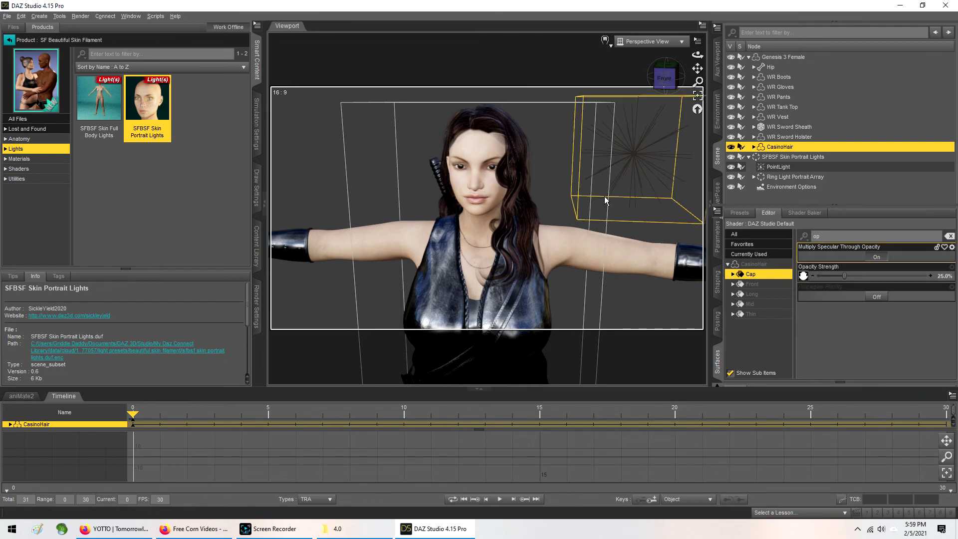
mouse_move(664, 76)
left_mouse_down()
mouse_move(606, 78)
mouse_move(671, 77)
left_mouse_up()
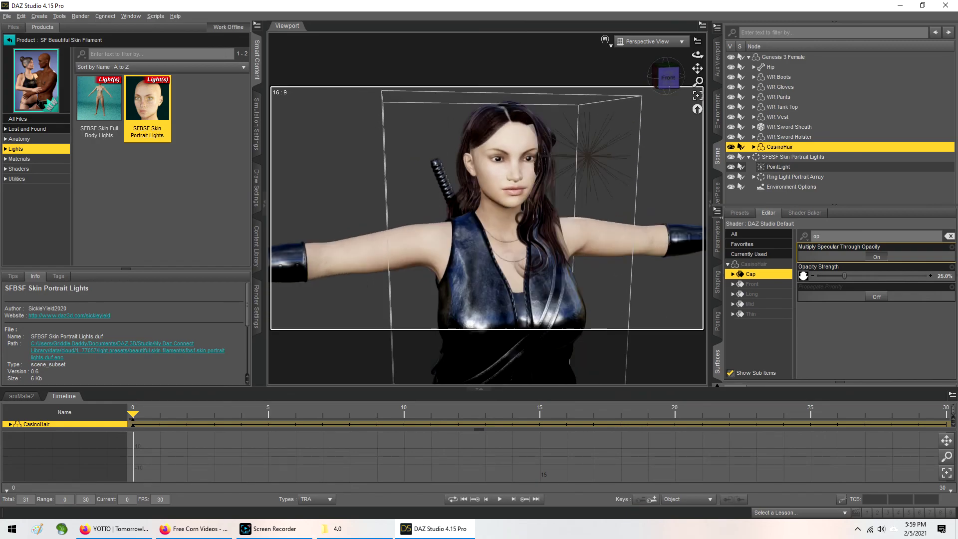